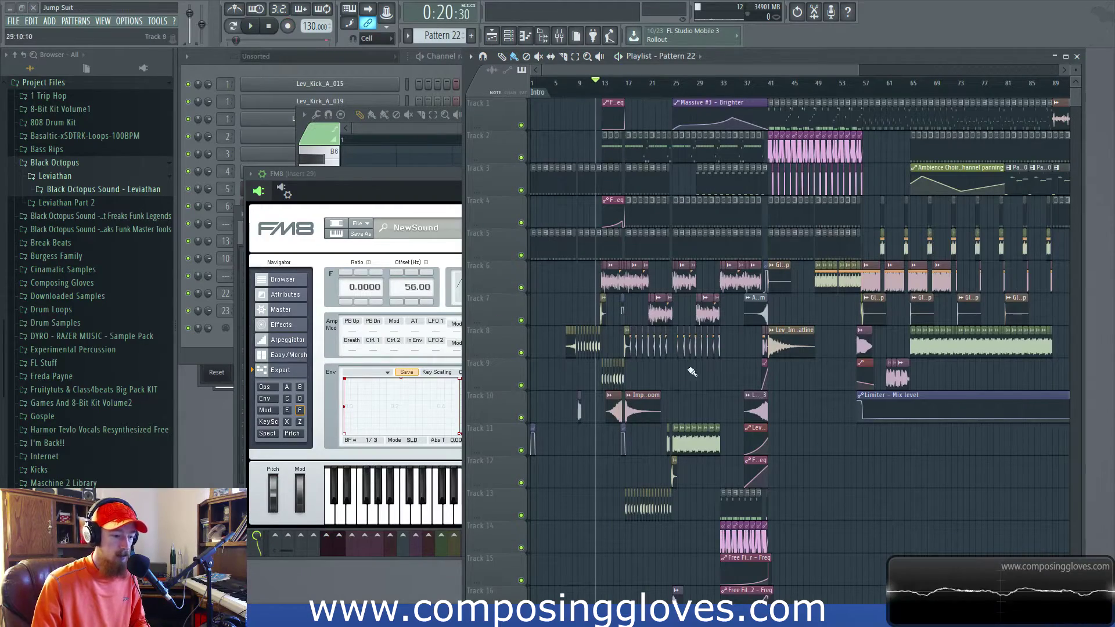
# Close the FM8 plugin window to uncover the playlist arrangement around bar 13.
pyautogui.click(445, 193)
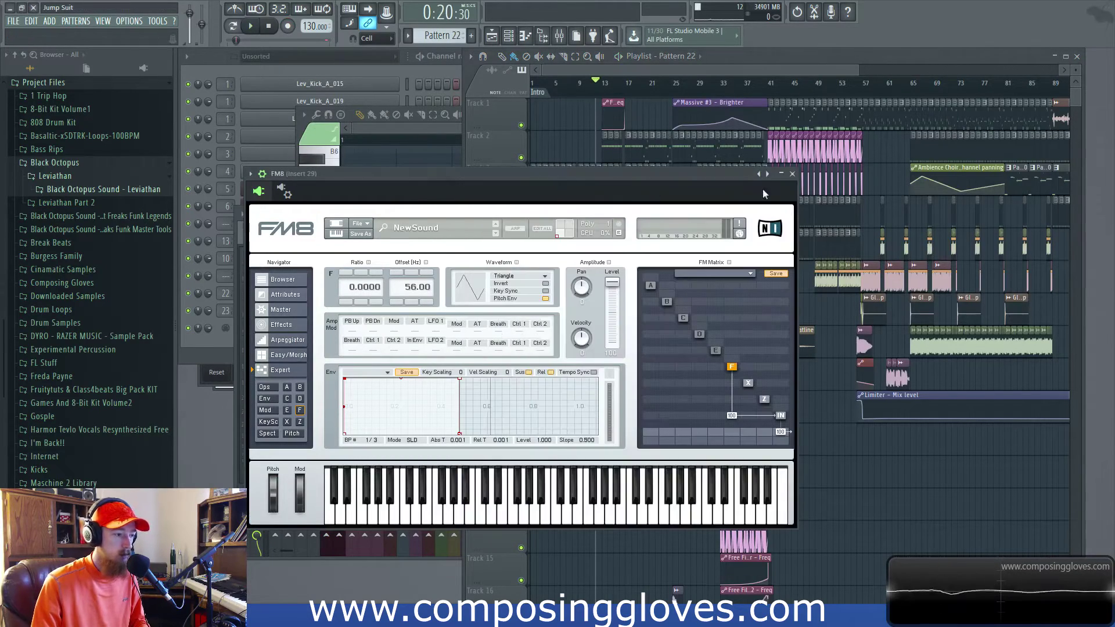
pyautogui.click(792, 174)
pyautogui.scroll(5, 618, 327)
pyautogui.scroll(-3, 617, 327)
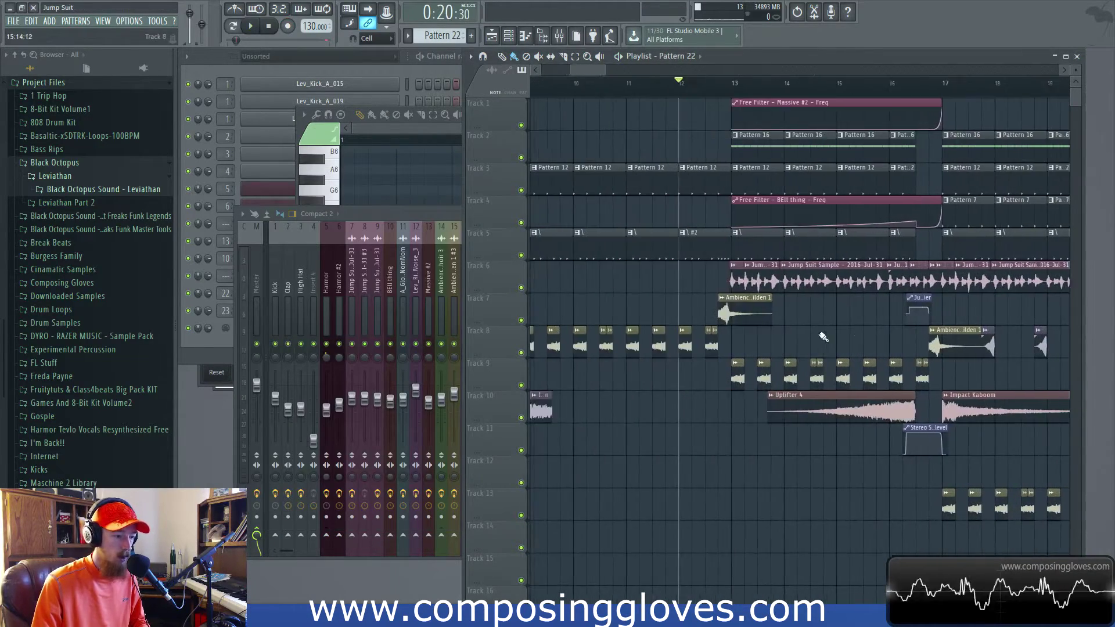
pyautogui.scroll(-3, 699, 322)
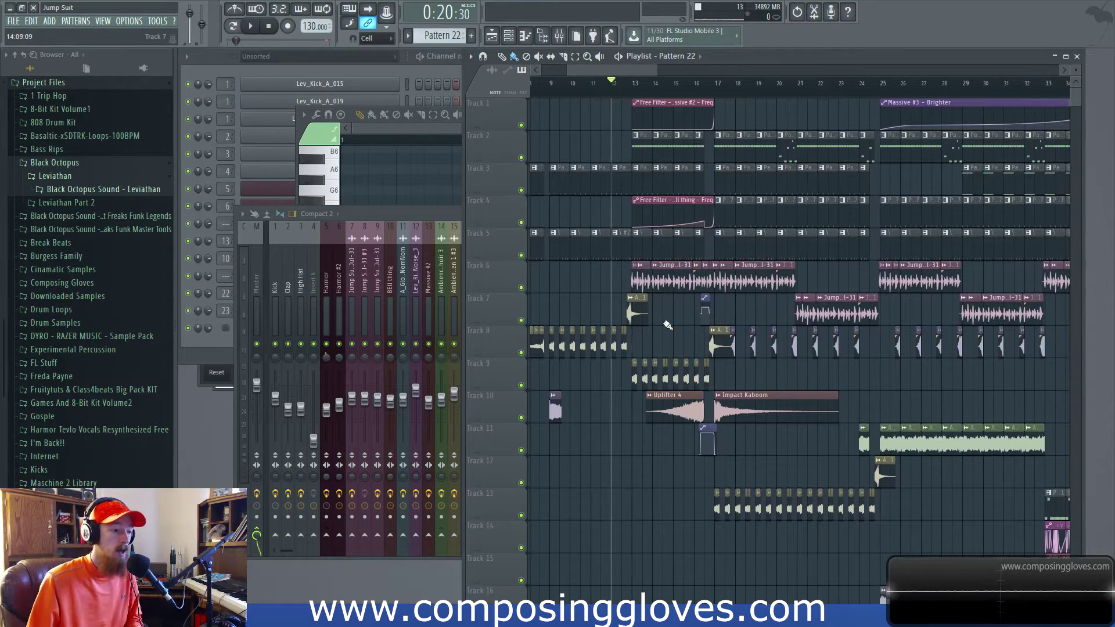
pyautogui.scroll(4, 668, 326)
pyautogui.scroll(-4, 545, 90)
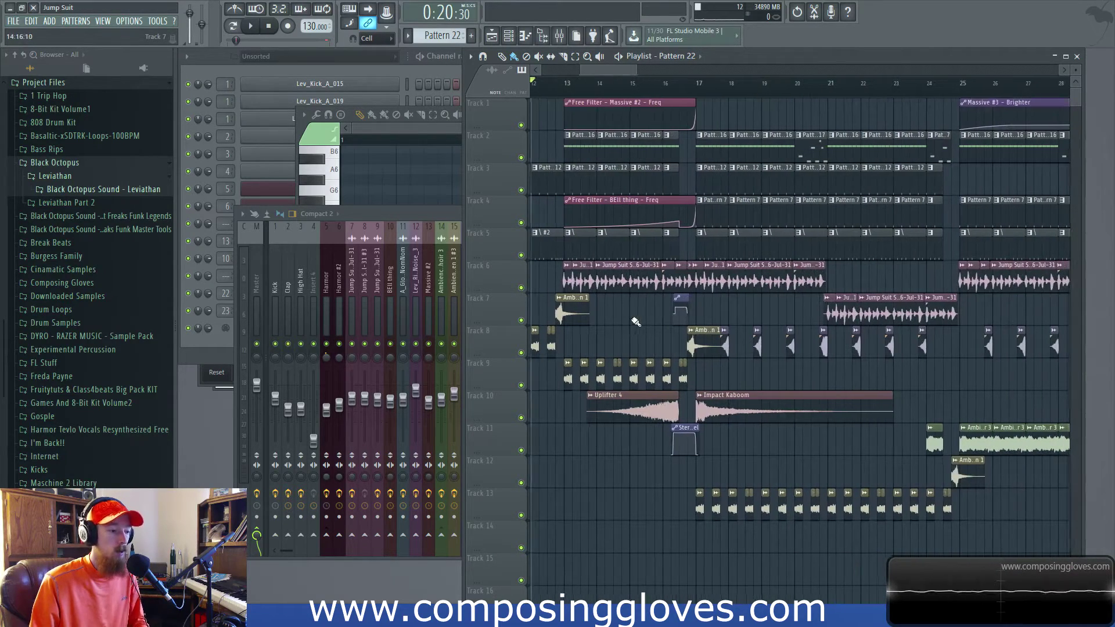
# Play the arrangement from just before bar 13 into the section after bar 17, and stop playback.
pyautogui.click(546, 89)
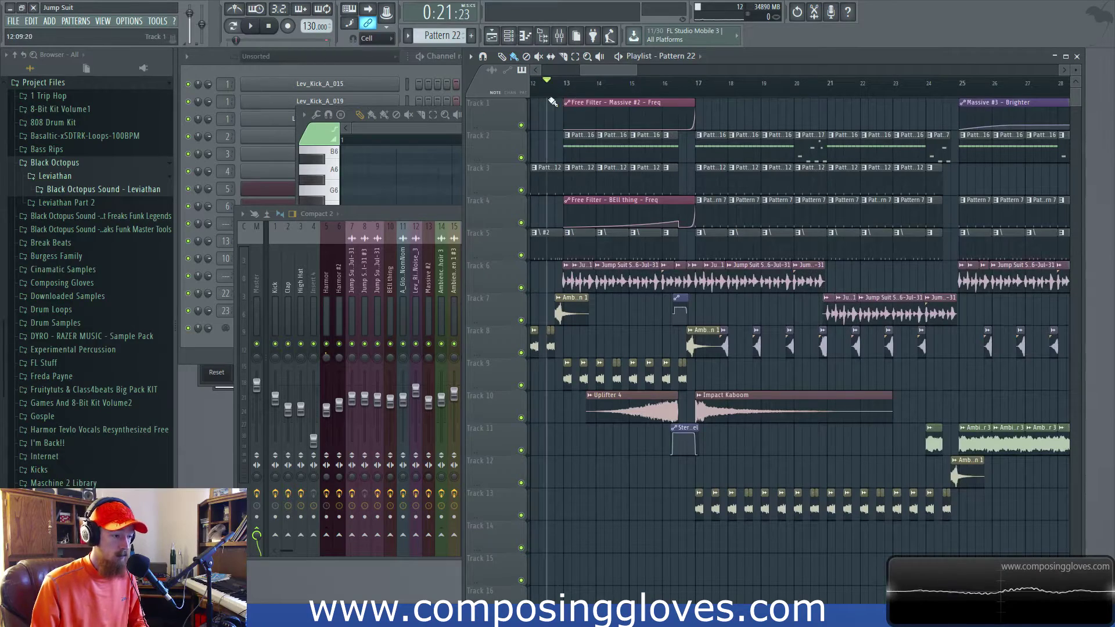
pyautogui.scroll(-6, 569, 162)
pyautogui.click(593, 91)
pyautogui.press('space')
pyautogui.scroll(7, 643, 247)
pyautogui.scroll(-2, 740, 331)
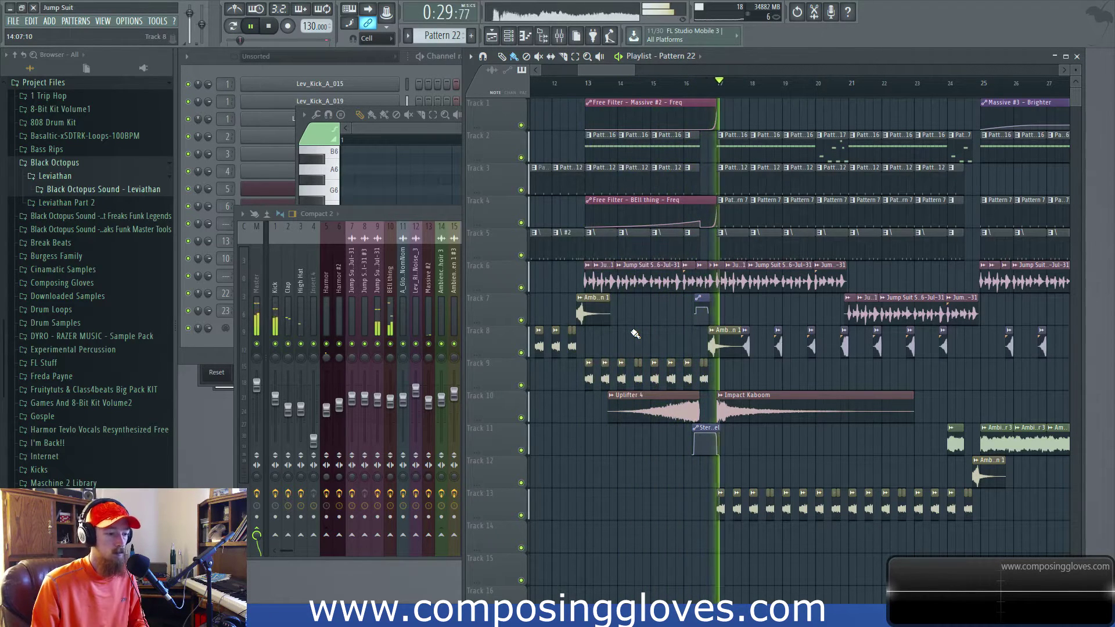
pyautogui.scroll(-1, 636, 334)
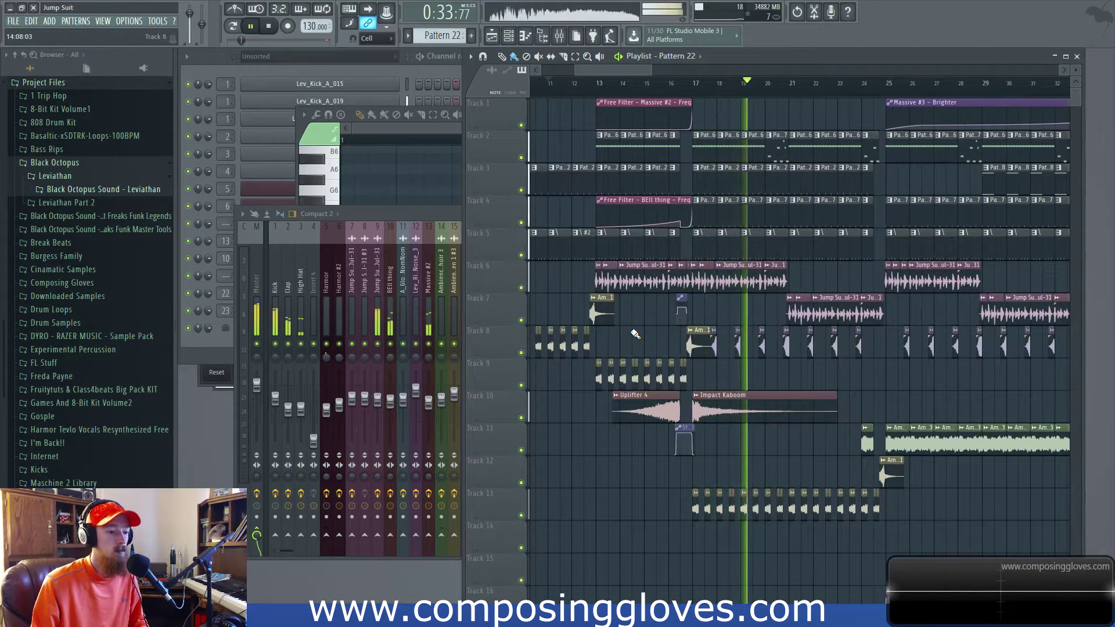
pyautogui.press('space')
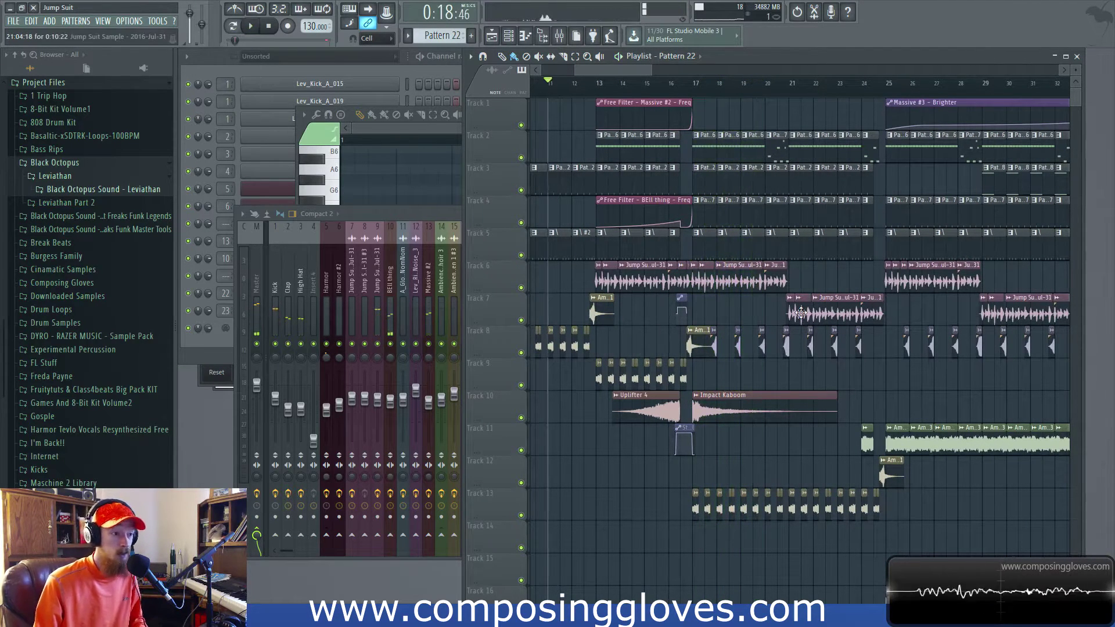
# Open the channel settings of the Jump Suit Sample clip on Track 6 just after bar 13.
pyautogui.scroll(-3, 793, 293)
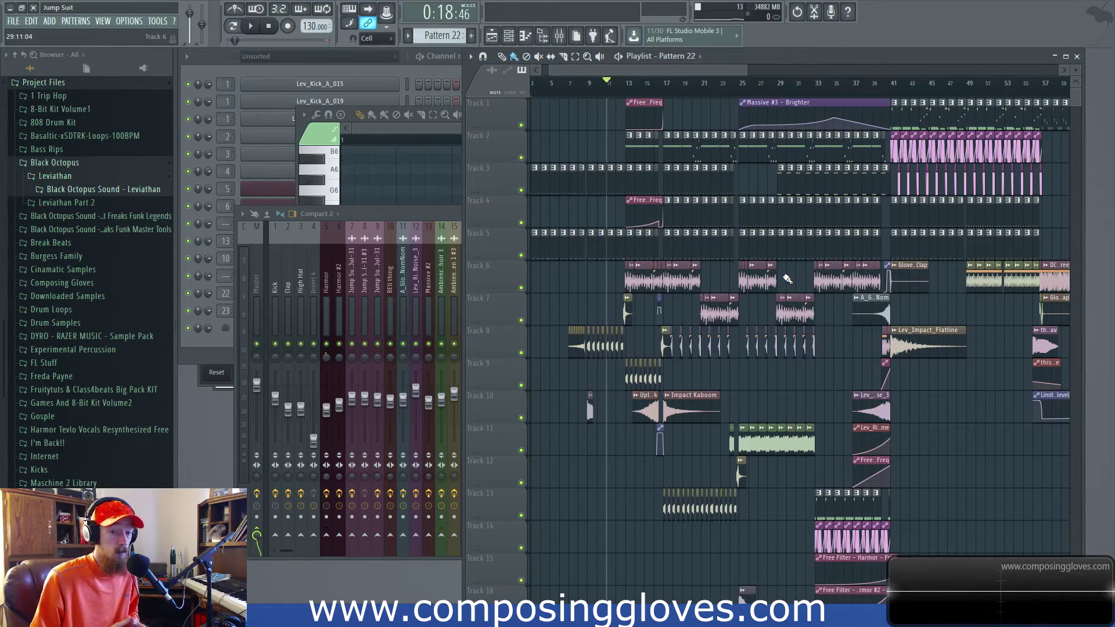
pyautogui.scroll(5, 788, 279)
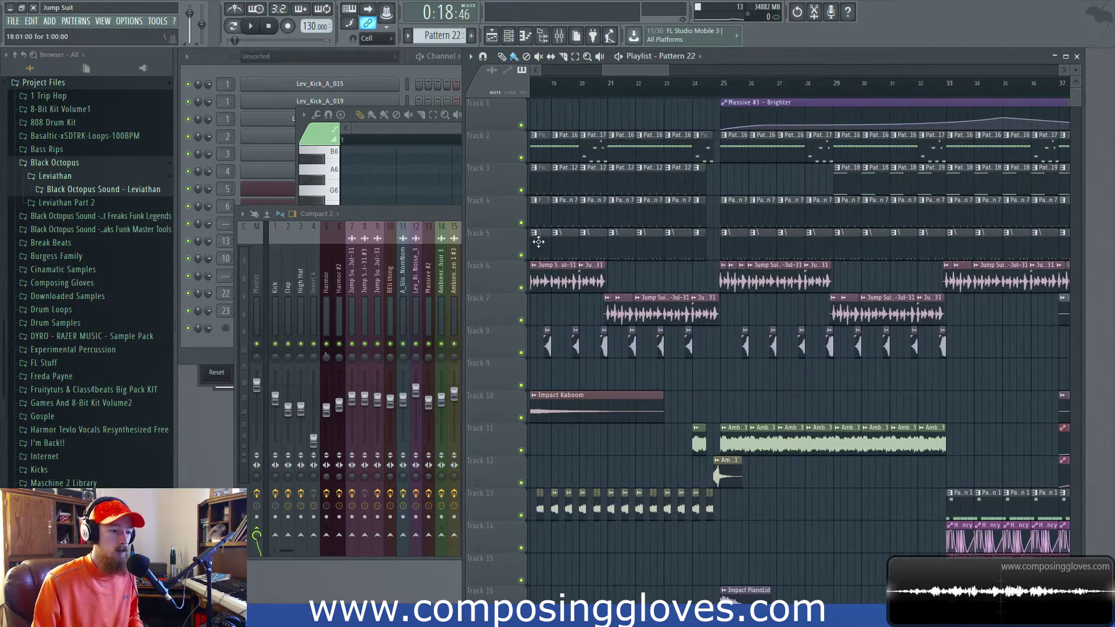
pyautogui.scroll(3, 638, 261)
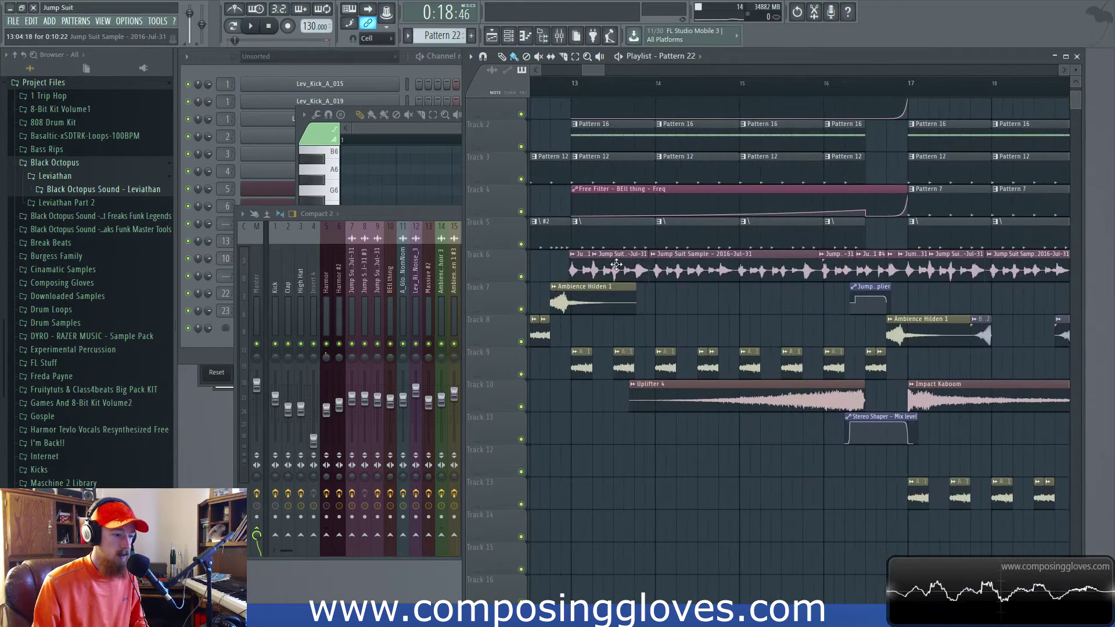
pyautogui.doubleClick(616, 265)
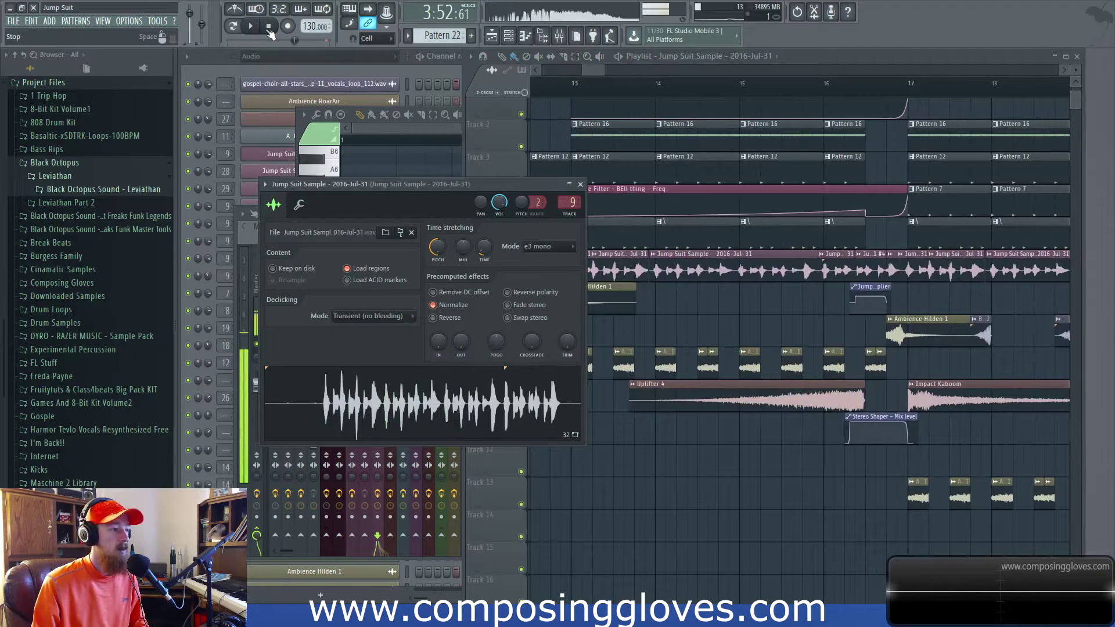
# Place a unique copy of the Jump Suit Sample clip on Track 6 near bar 9, with bars 9 to 13 as playback range.
pyautogui.moveTo(604, 70)
pyautogui.mouseDown()
pyautogui.moveTo(623, 70)
pyautogui.moveTo(595, 70)
pyautogui.mouseUp()
pyautogui.moveTo(754, 263)
pyautogui.mouseDown()
pyautogui.moveTo(517, 263)
pyautogui.moveTo(700, 264)
pyautogui.moveTo(690, 266)
pyautogui.mouseUp()
pyautogui.click(654, 255)
pyautogui.click(680, 342)
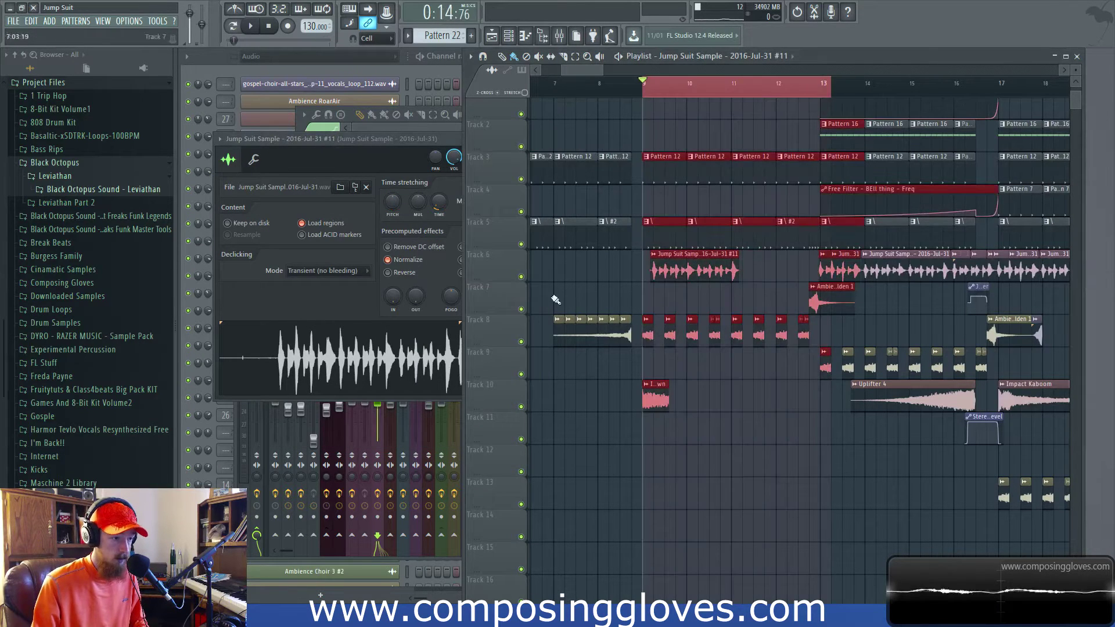
# Solo Track 6 and audition the copied sample clip from bar 9.
pyautogui.keyDown('ctrl'); pyautogui.click(521, 277); pyautogui.keyUp('ctrl')
pyautogui.press('space')
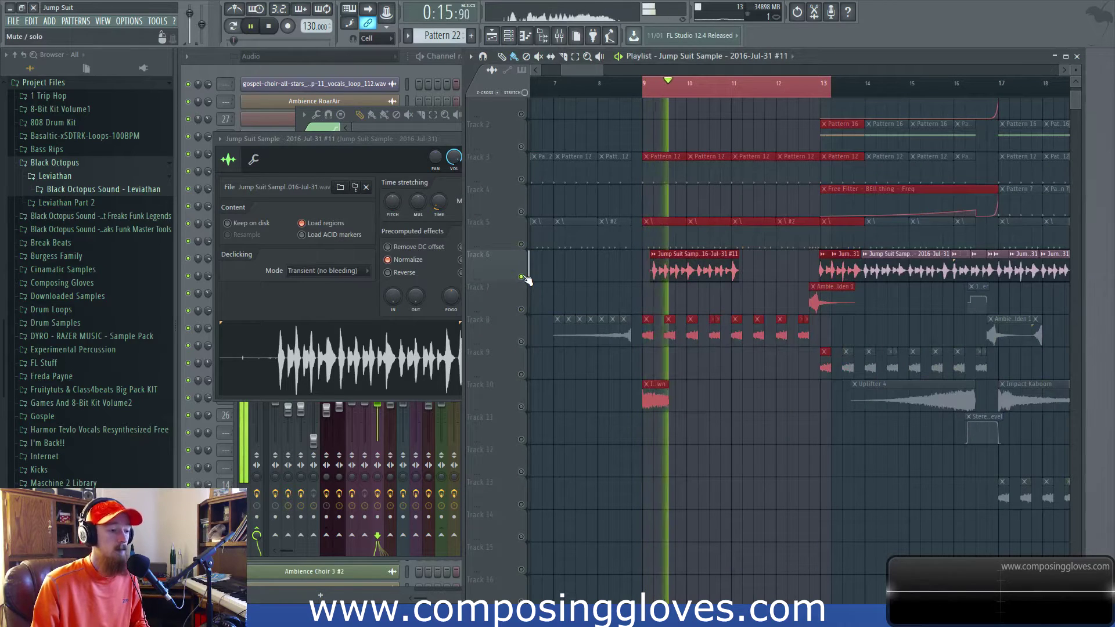
pyautogui.press('space')
# Place the original Jump Suit Sample clip on Track 7 at bar 9 and audition it with Track 7 soloed.
pyautogui.moveTo(915, 273); pyautogui.dragTo(668, 314)
pyautogui.click(521, 310)
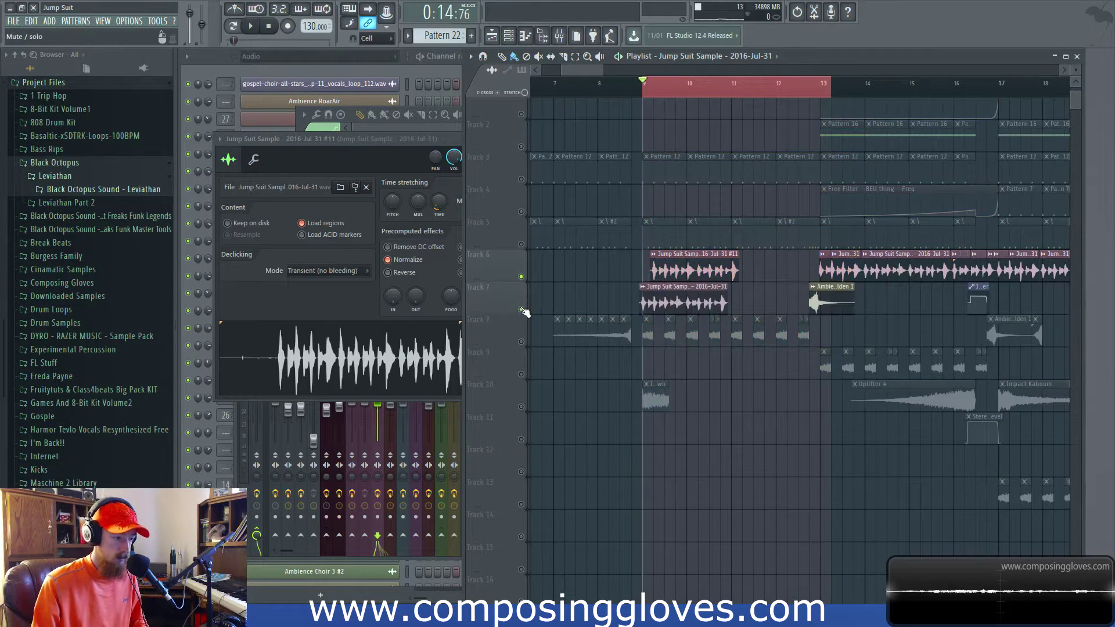
pyautogui.press('space')
pyautogui.keyDown('ctrl'); pyautogui.click(521, 309); pyautogui.keyUp('ctrl')
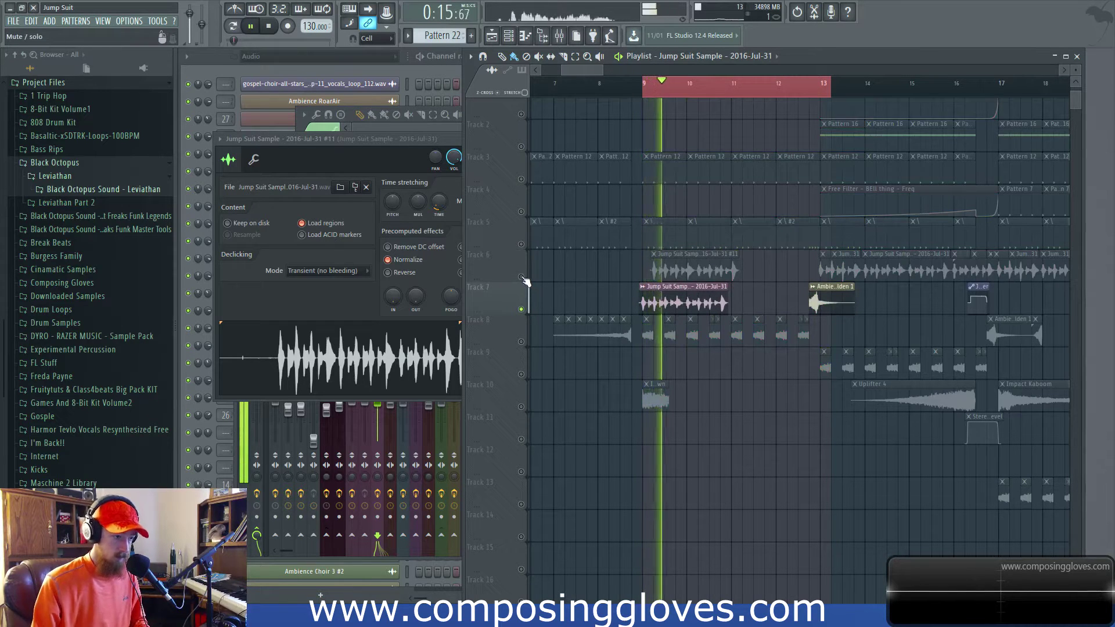
pyautogui.press('space')
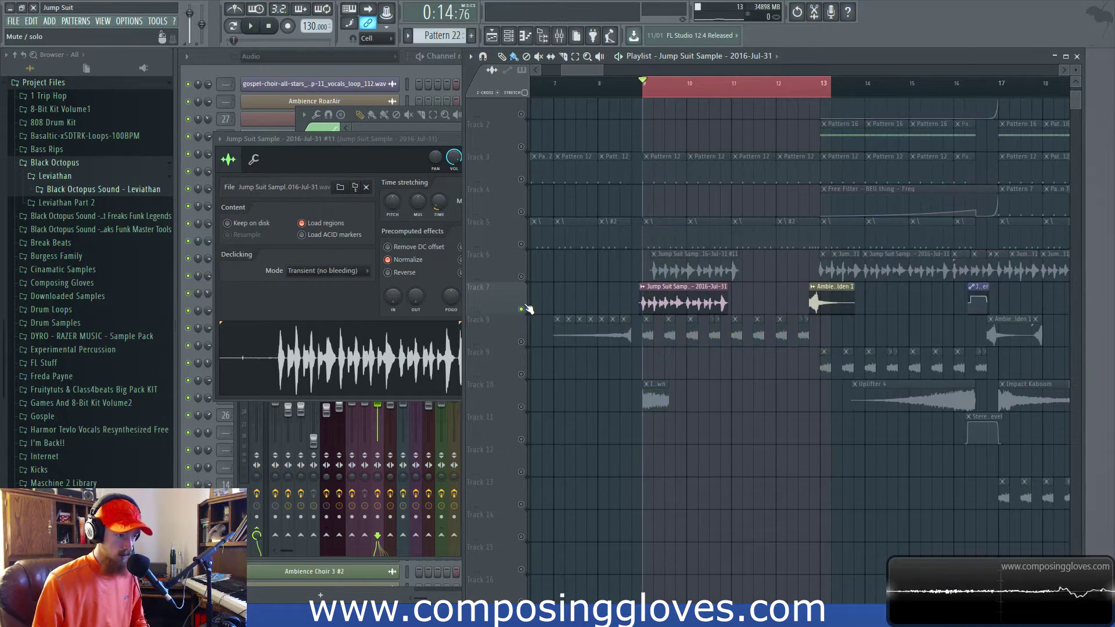
# Solo Track 6 again and move the unique sample copy closer to the start of bar 9.
pyautogui.keyDown('ctrl'); pyautogui.click(521, 277); pyautogui.keyUp('ctrl')
pyautogui.click(713, 271)
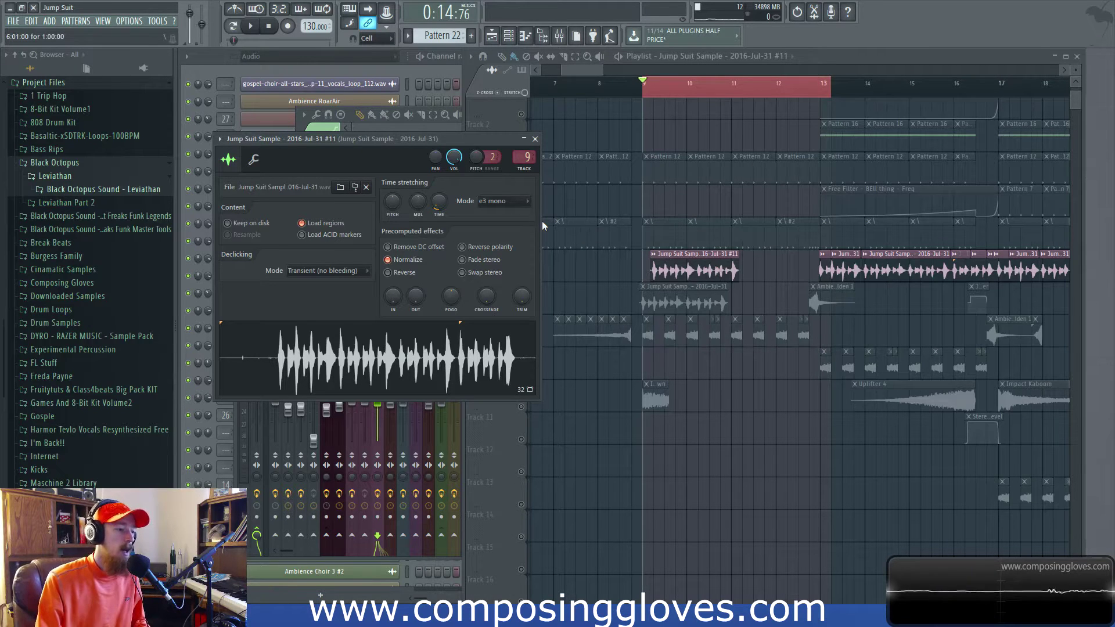
pyautogui.moveTo(709, 274)
pyautogui.mouseDown()
pyautogui.moveTo(698, 271)
pyautogui.moveTo(718, 270)
pyautogui.moveTo(692, 268)
pyautogui.mouseUp()
pyautogui.scroll(3, 666, 273)
pyautogui.scroll(2, 666, 273)
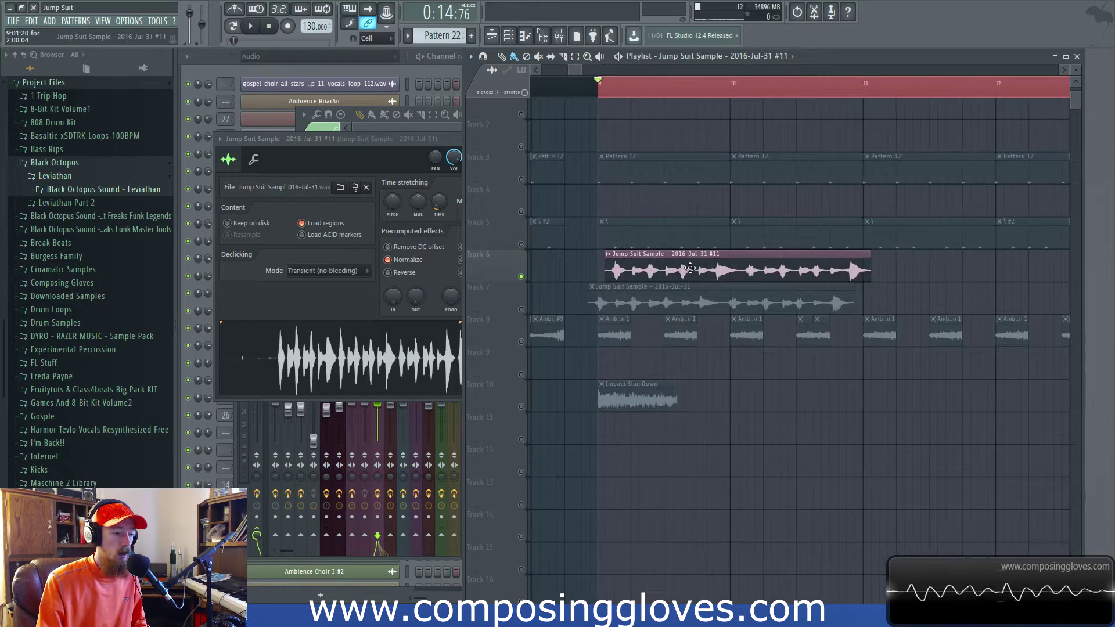
# Review the time-stretching modes for the Track 6 sample copy and choose e3 mono.
pyautogui.click(418, 163)
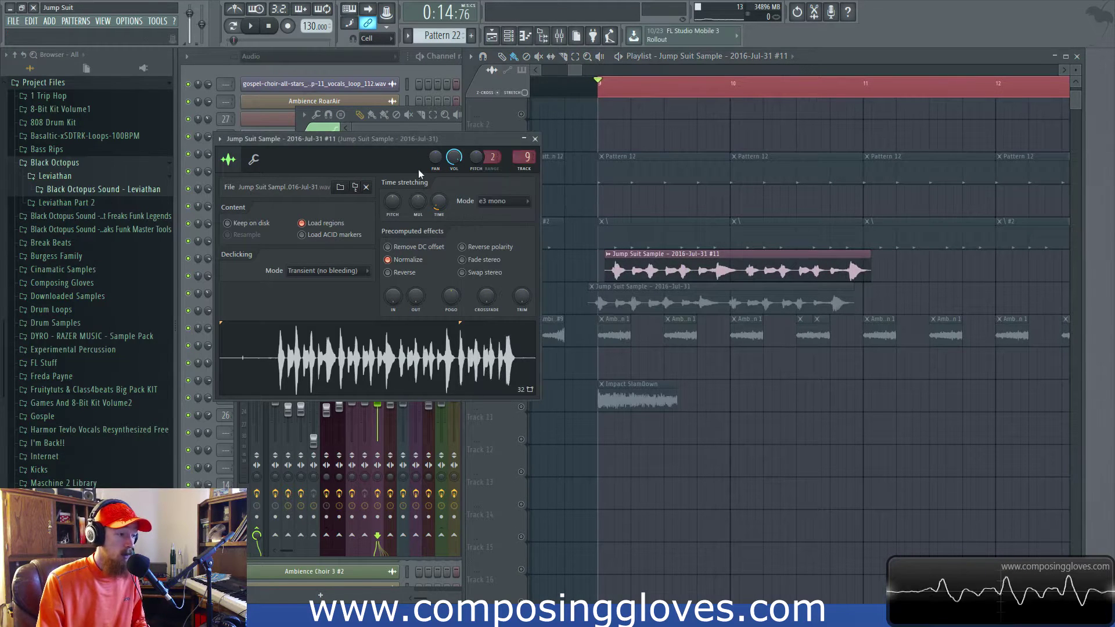
pyautogui.click(501, 204)
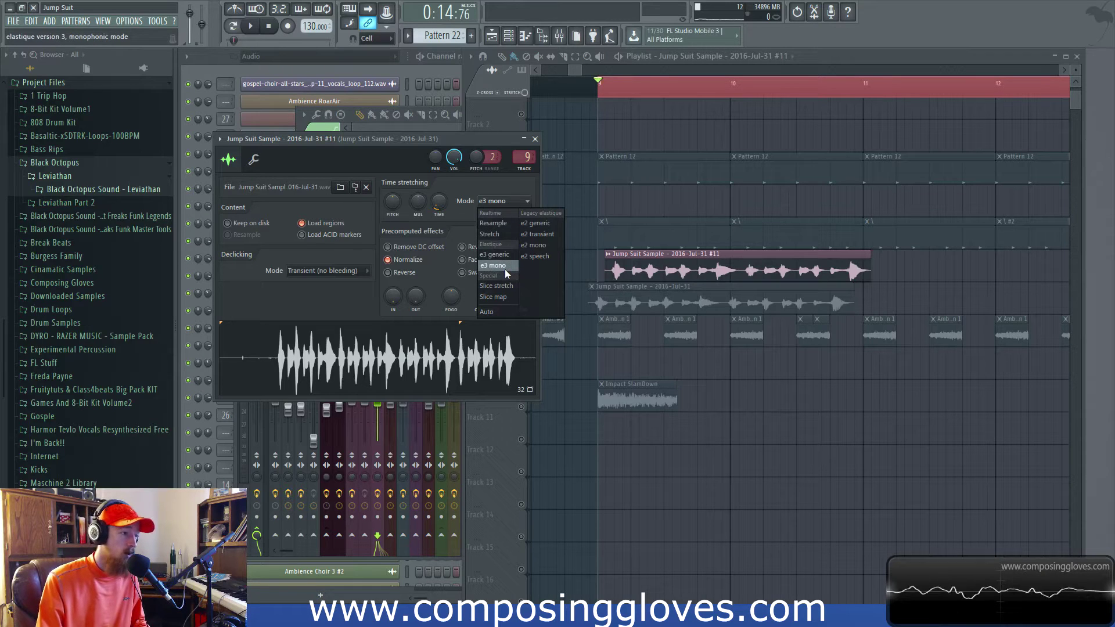
pyautogui.click(406, 156)
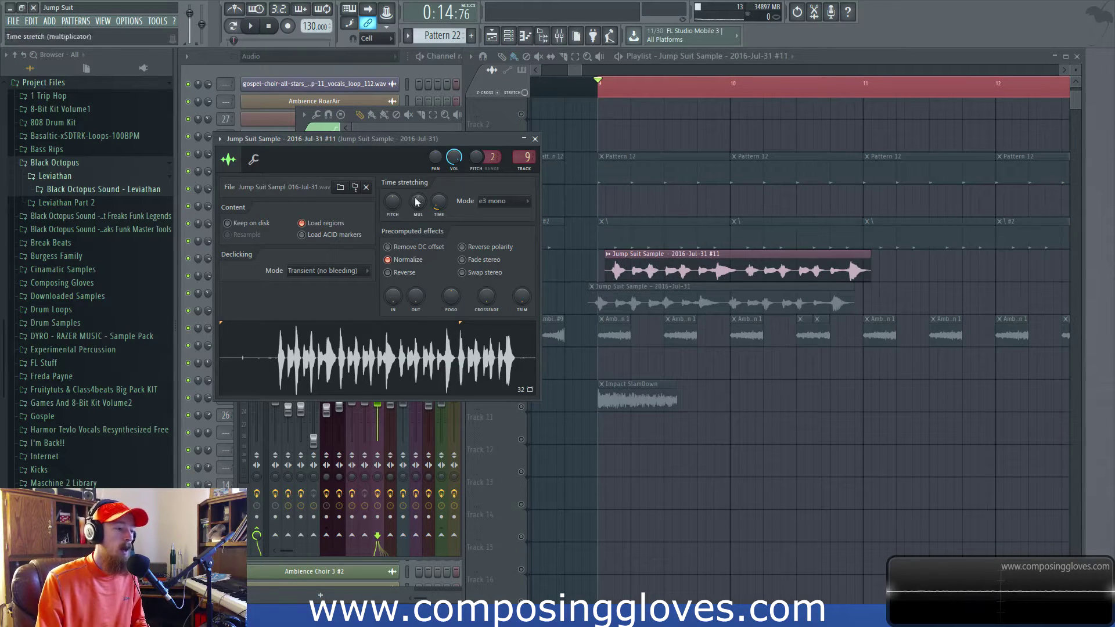
pyautogui.click(501, 204)
pyautogui.click(500, 265)
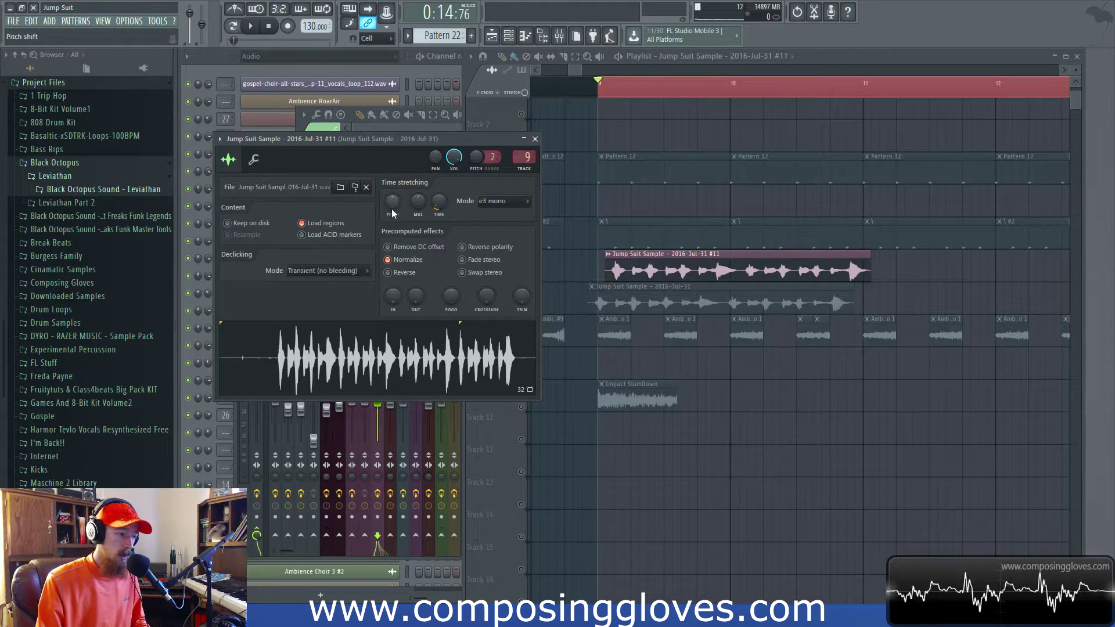
# Audition the sample copy at its original pitch and with its time-stretch pitch lowered, and reset the pitch.
pyautogui.press('space')
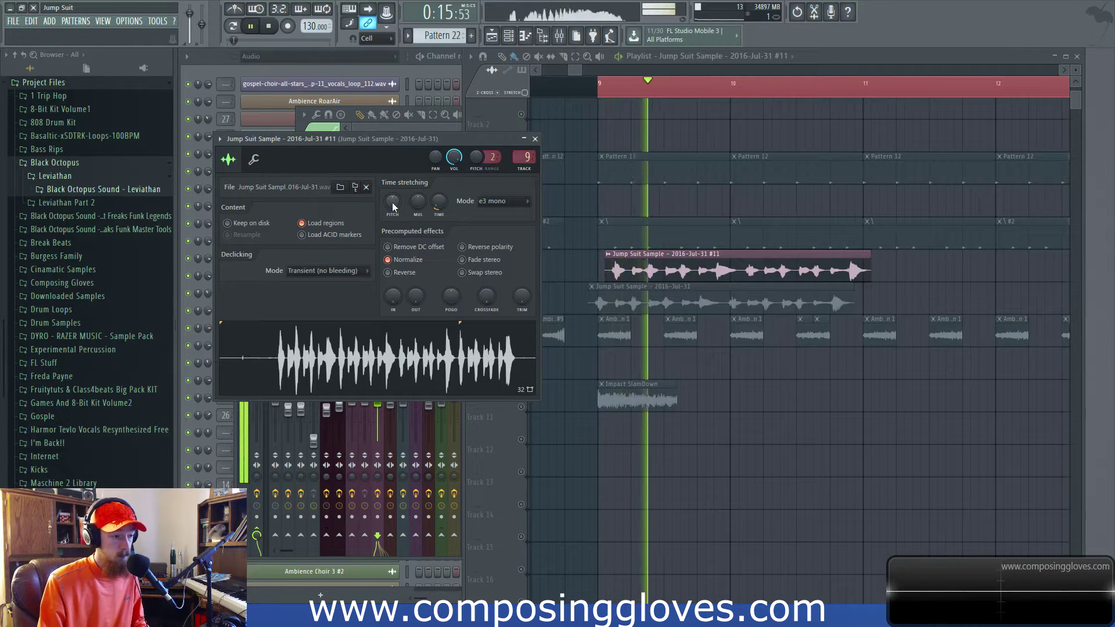
pyautogui.press('space')
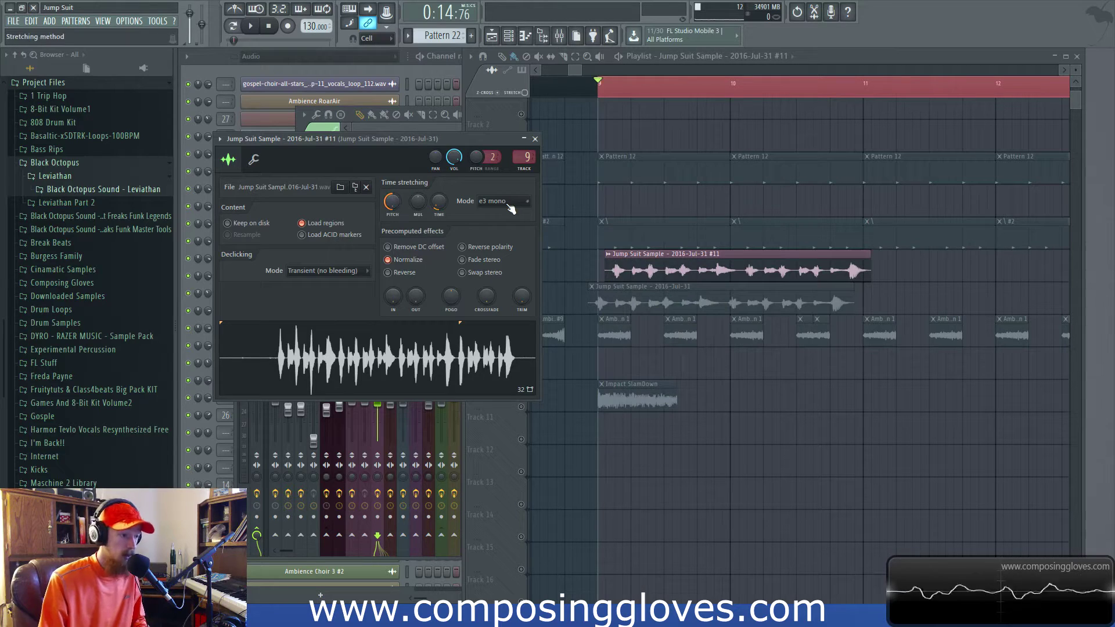
pyautogui.press('space')
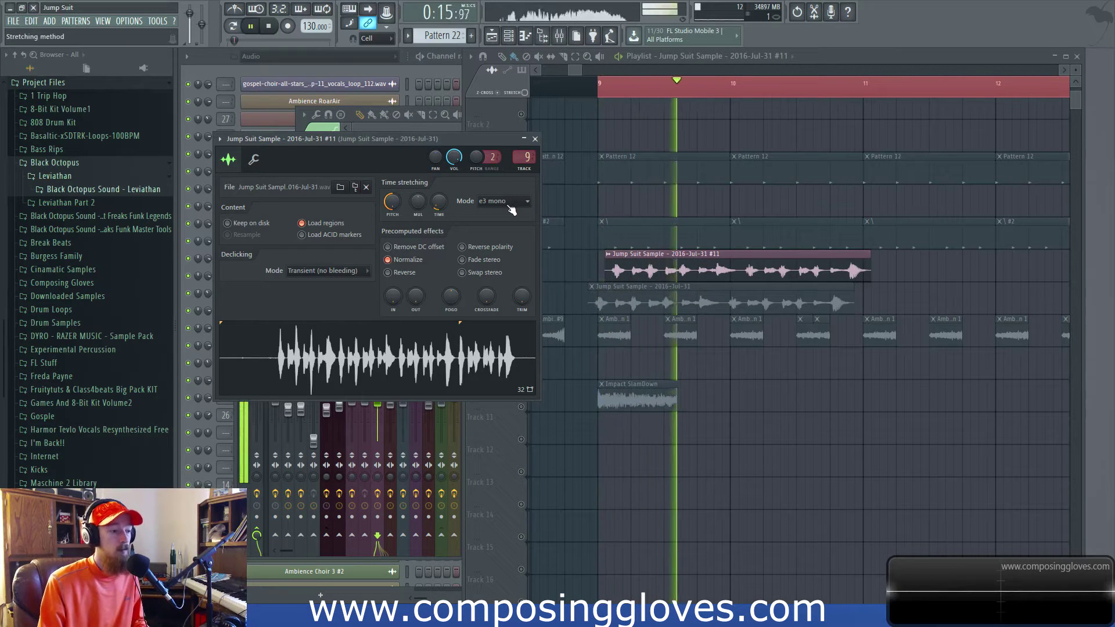
pyautogui.press('space')
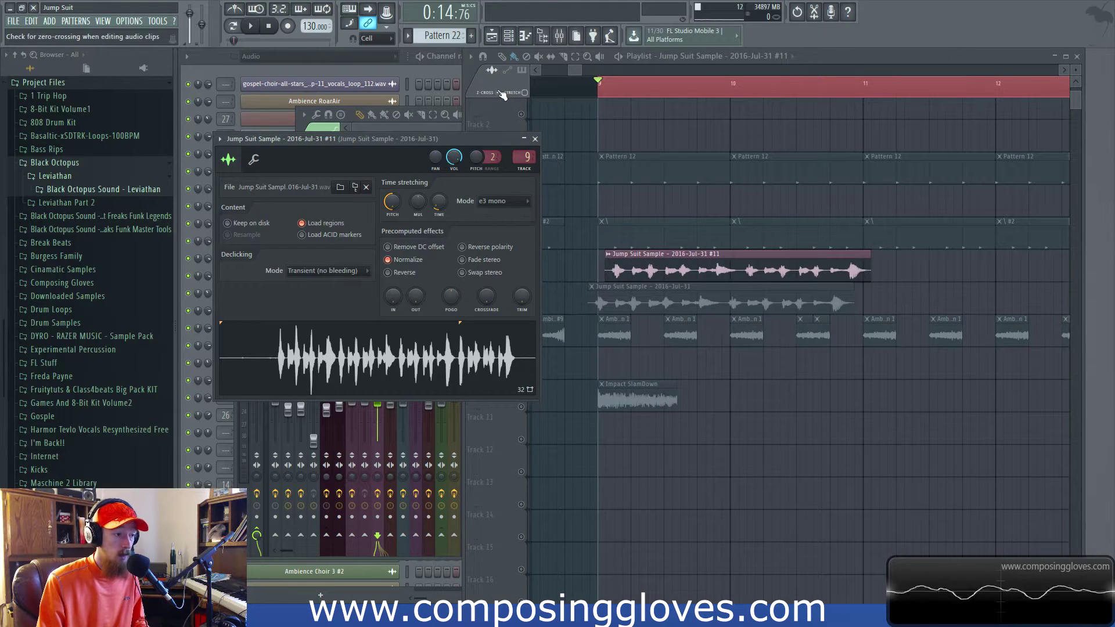
pyautogui.click(537, 111)
pyautogui.click(418, 186)
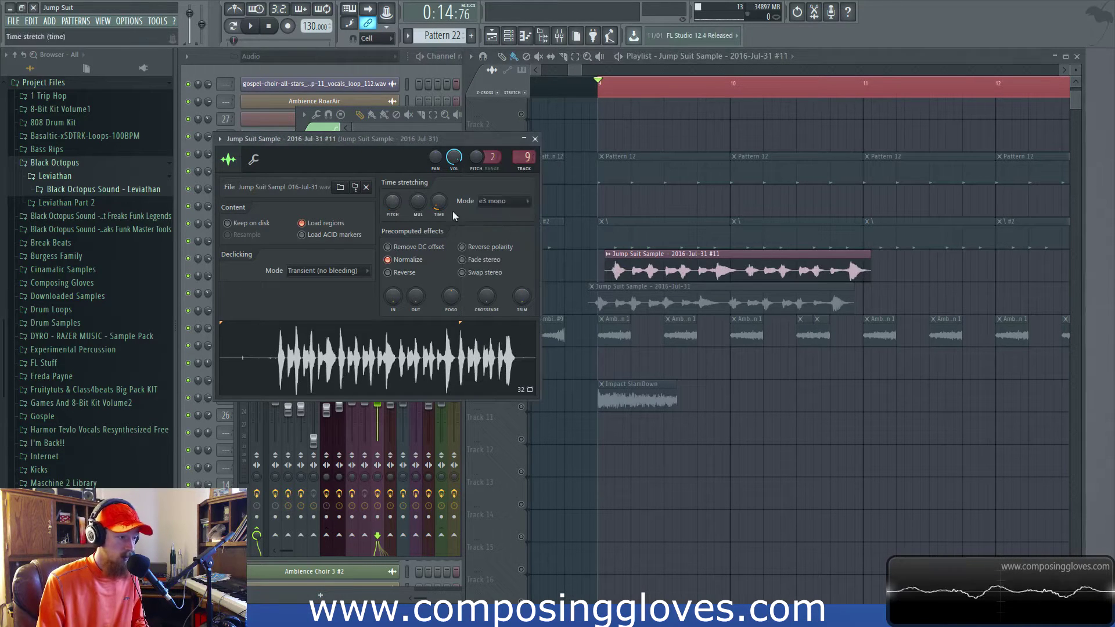
# Try stretching the sample copy on Track 6 out to about bar 13 and audition it.
pyautogui.moveTo(871, 274); pyautogui.dragTo(1084, 282)
pyautogui.scroll(-3, 595, 143)
pyautogui.press('space')
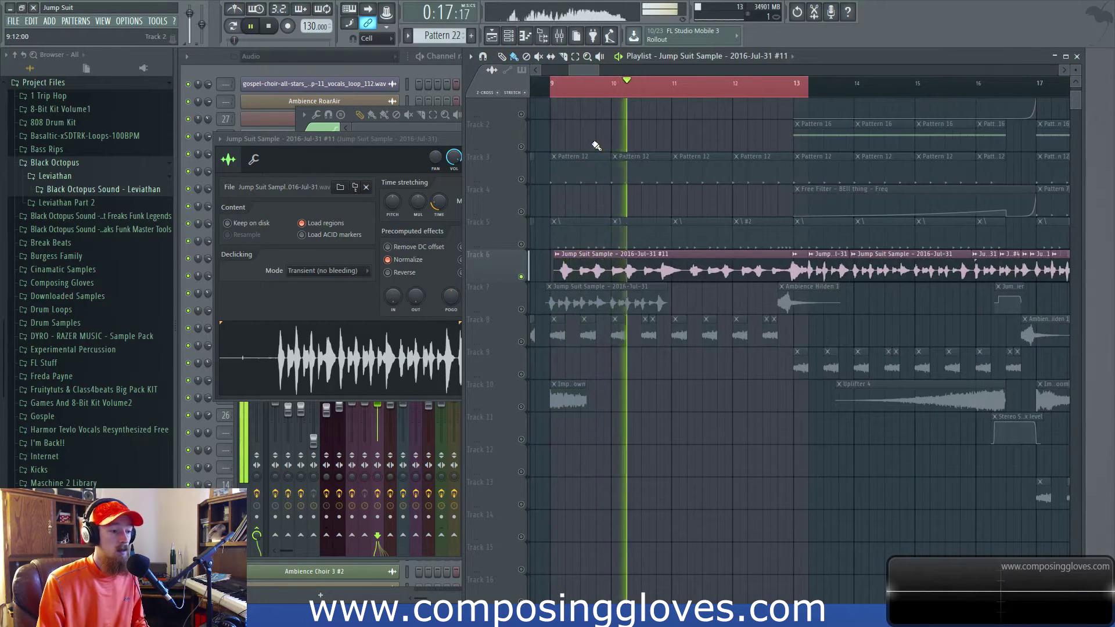
pyautogui.press('space')
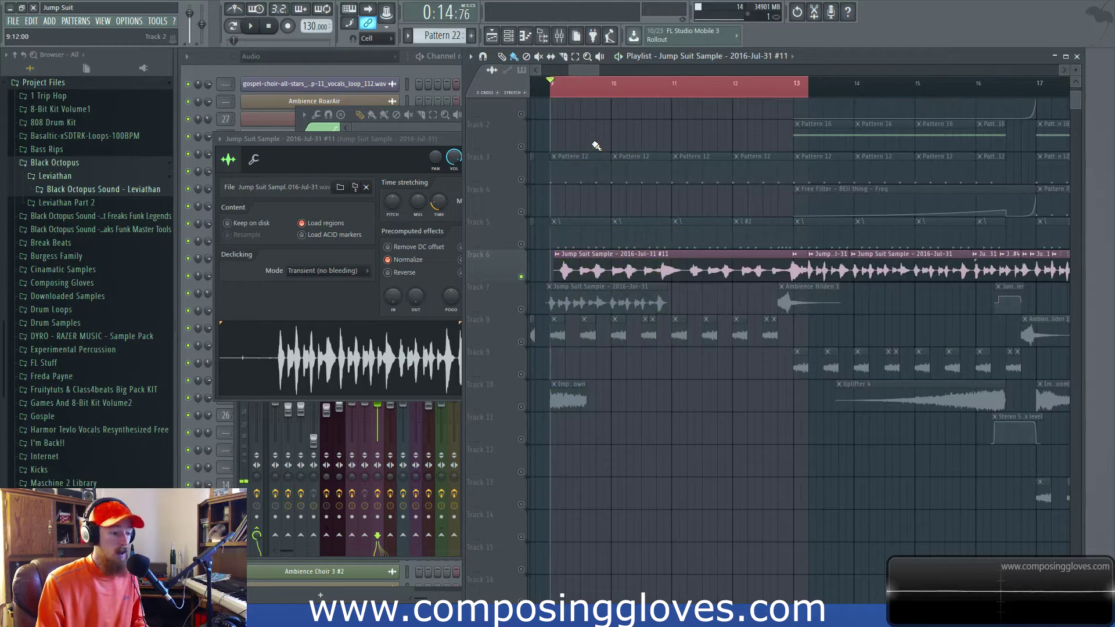
pyautogui.scroll(5, 753, 250)
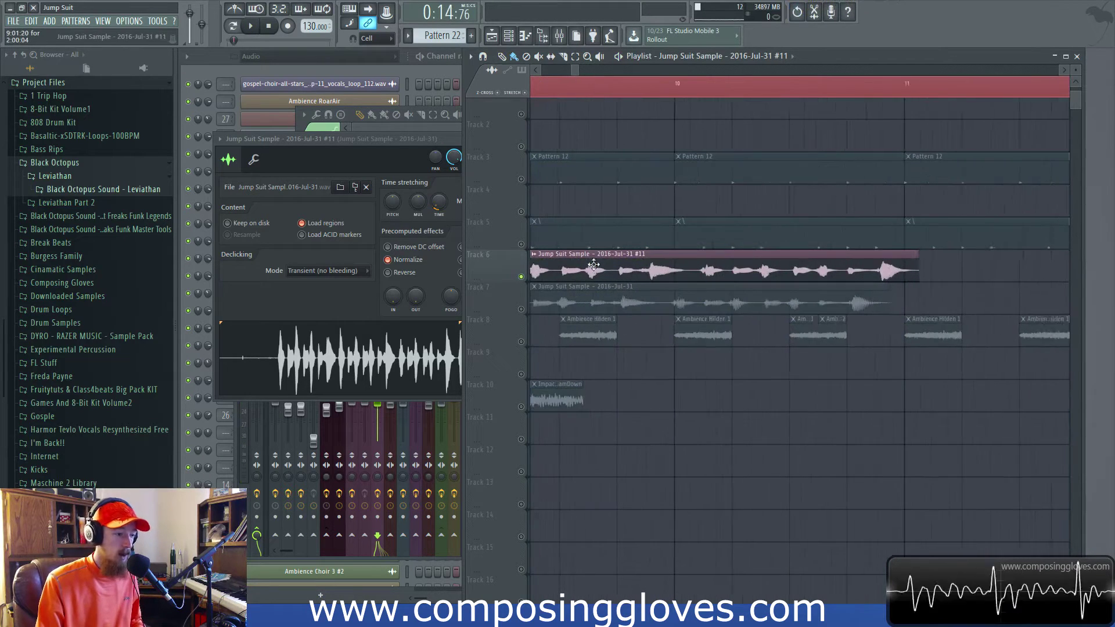
# Raise the sample copy's time-stretch pitch to +1200 cents in e3 mono mode and play it.
pyautogui.scroll(-4, 753, 250)
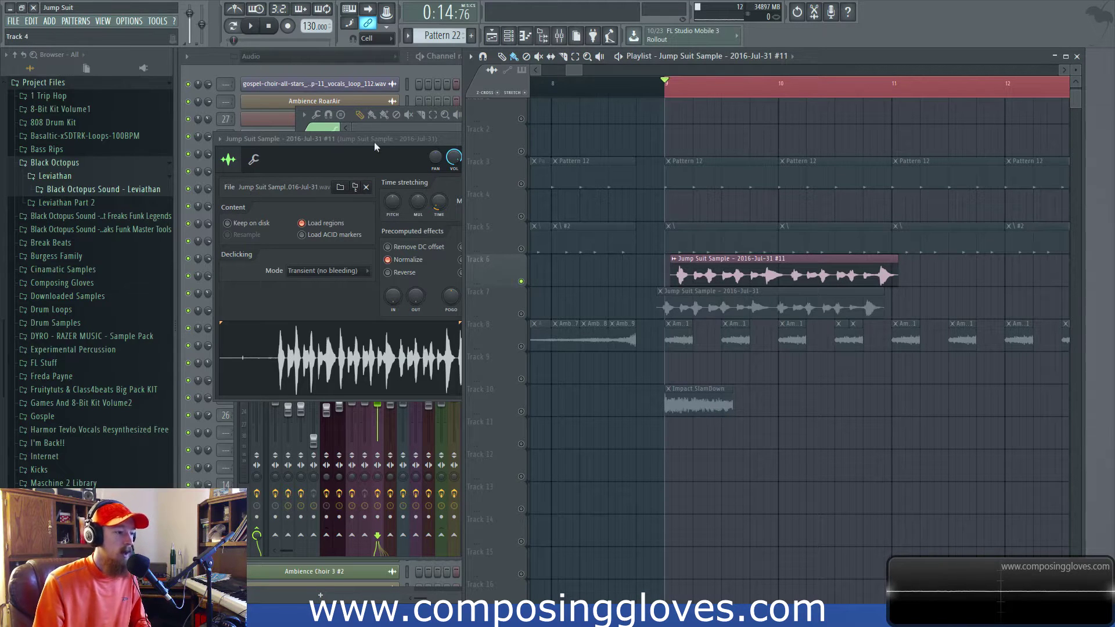
pyautogui.click(495, 201)
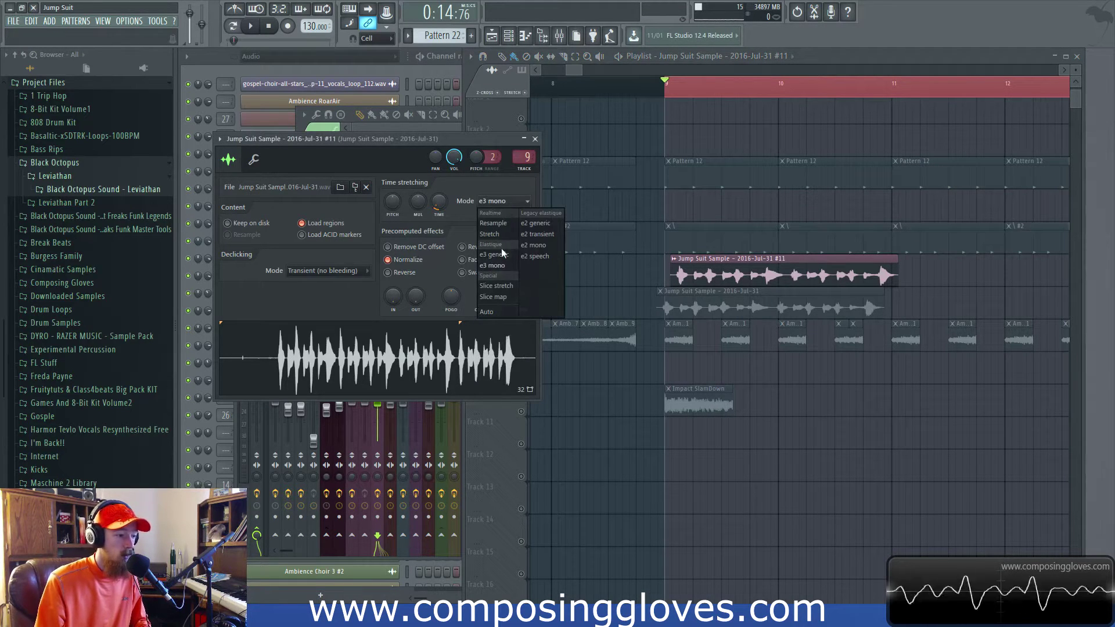
pyautogui.click(461, 181)
pyautogui.moveTo(393, 203); pyautogui.dragTo(393, 168)
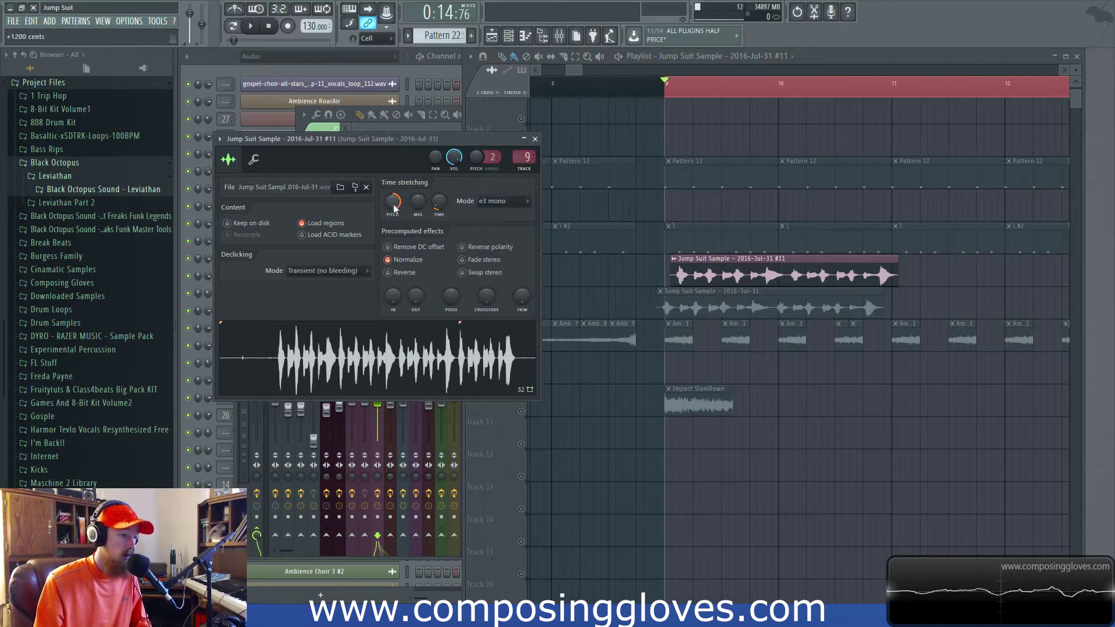
pyautogui.press('space')
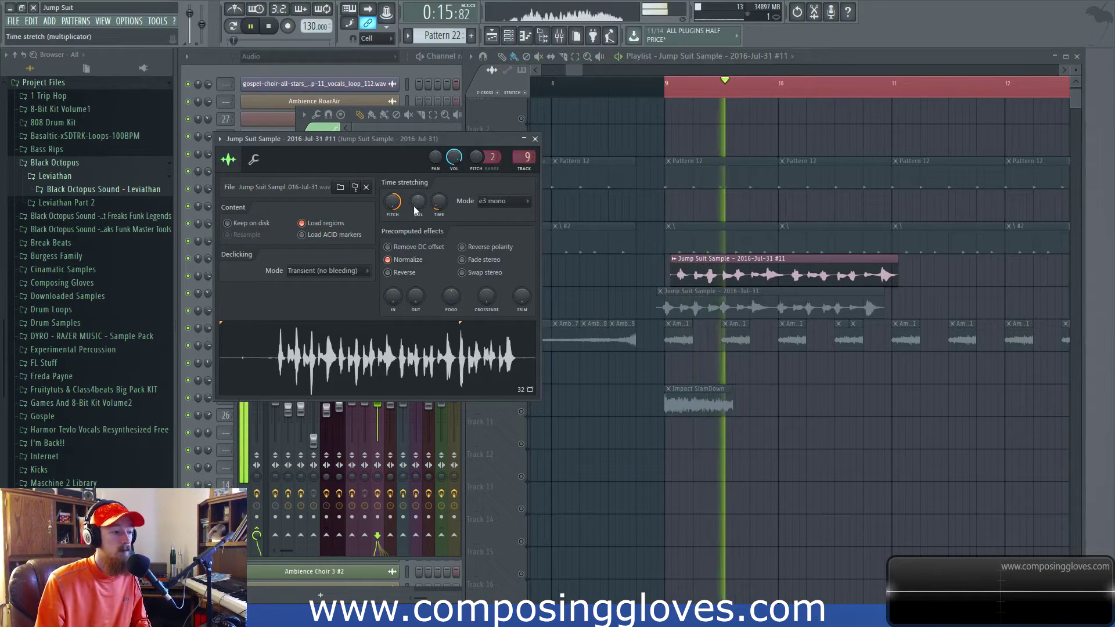
# Switch the Track 6 sample copy's stretching mode to e3 generic and audition it with the time-stretch pitch lowered.
pyautogui.press('space')
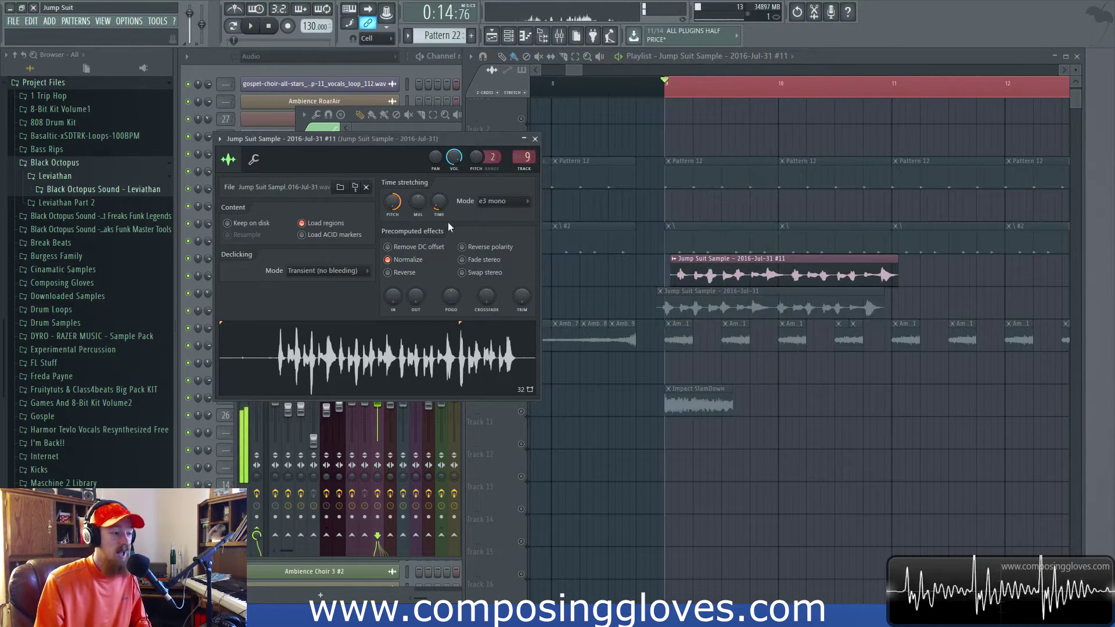
pyautogui.scroll(-3, 846, 336)
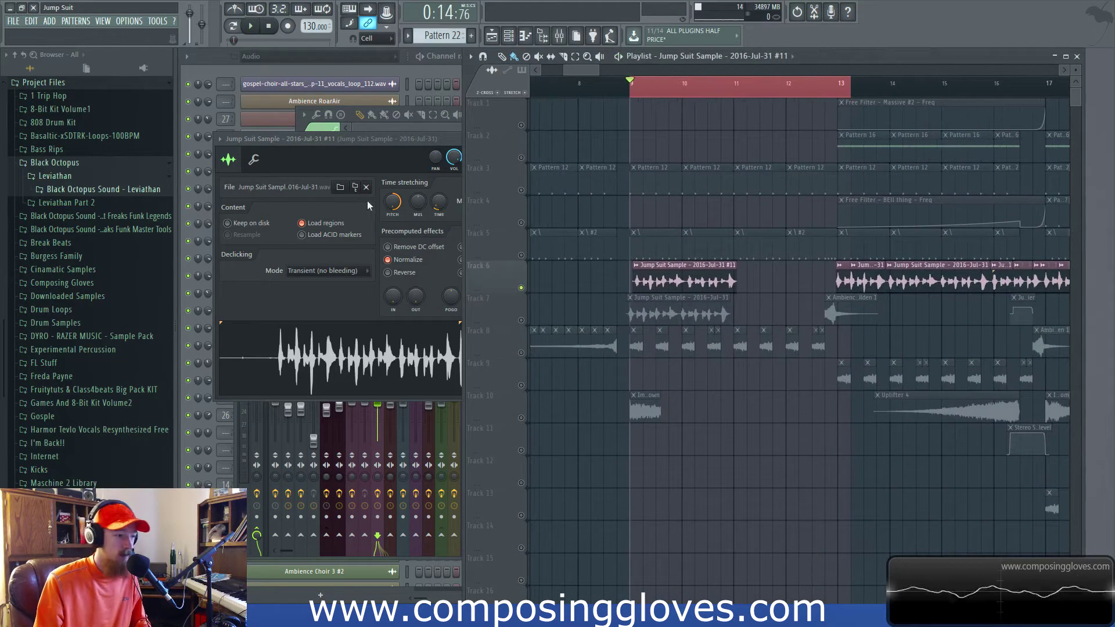
pyautogui.click(510, 201)
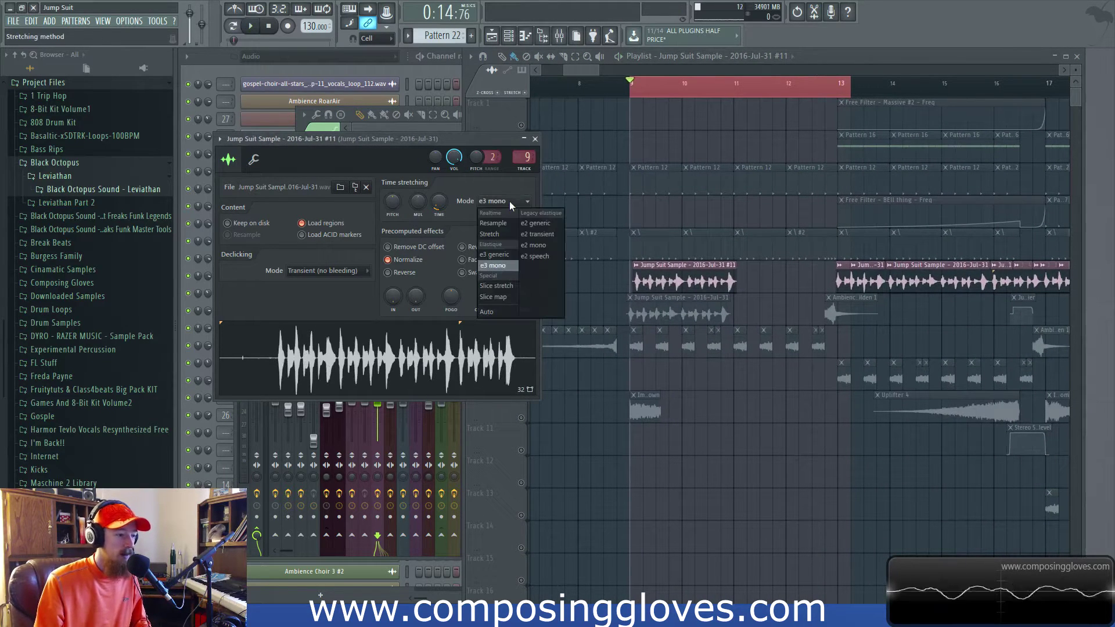
pyautogui.click(500, 256)
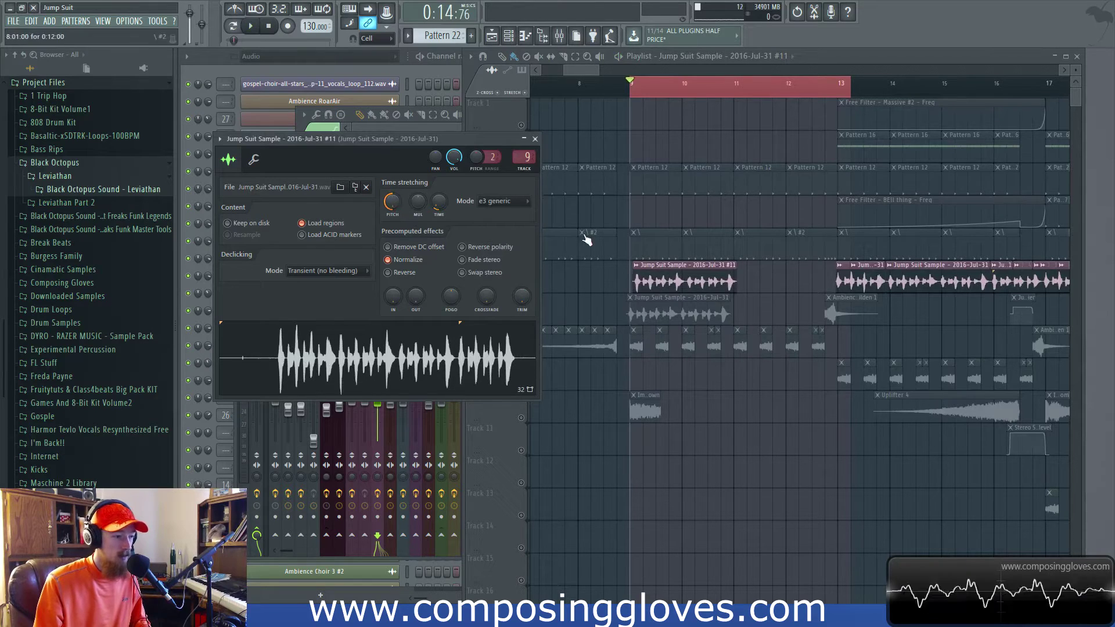
pyautogui.scroll(3, 700, 239)
pyautogui.scroll(-1, 701, 241)
pyautogui.moveTo(701, 241); pyautogui.dragTo(725, 241)
pyautogui.press('space')
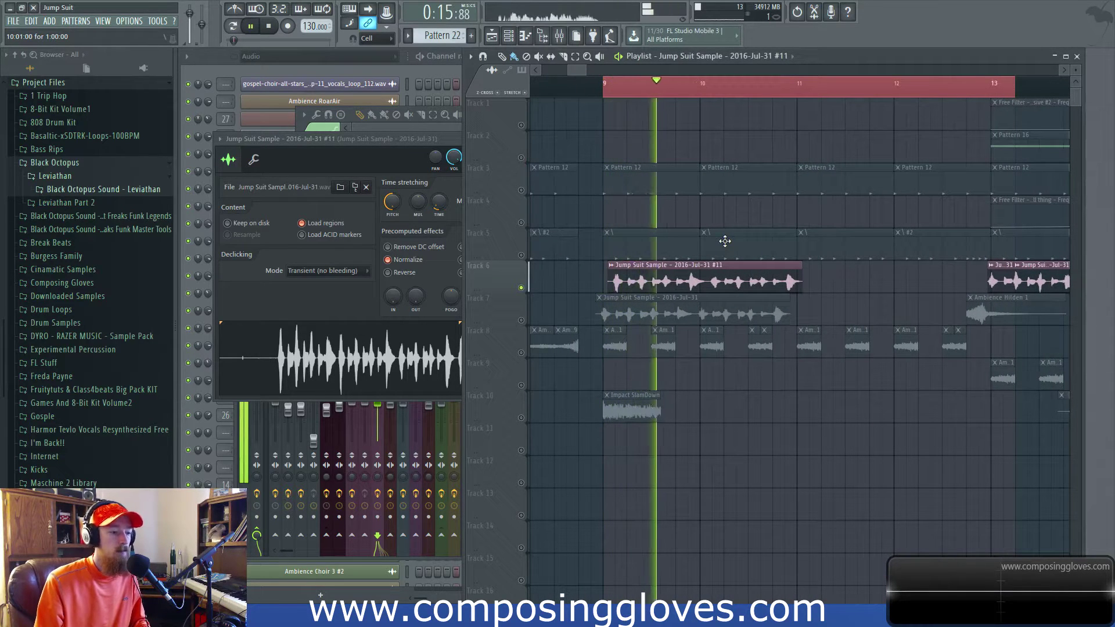
pyautogui.press('space')
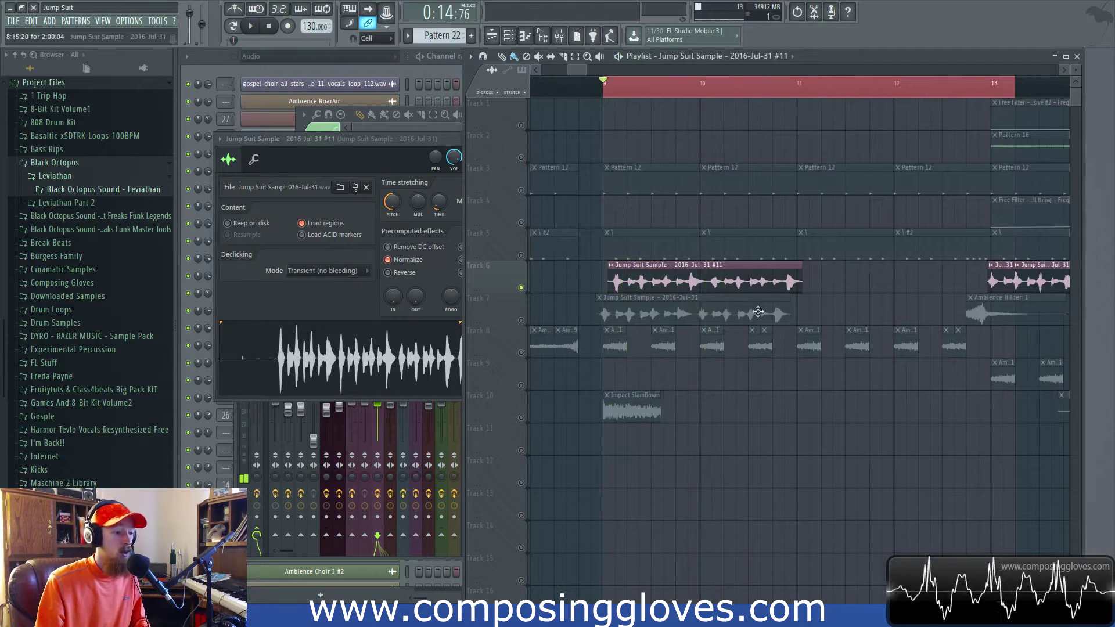
# Audition the sample copy in e3 generic mode with its time-stretch pitch raised, reset the pitch, and review the stretching modes.
pyautogui.click(383, 171)
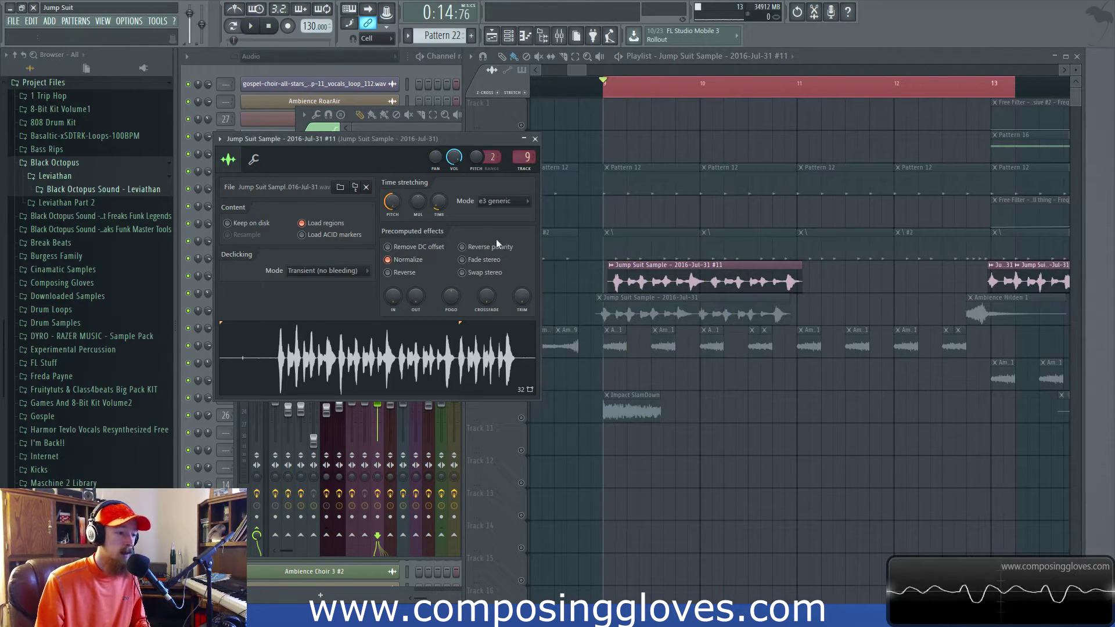
pyautogui.press('space')
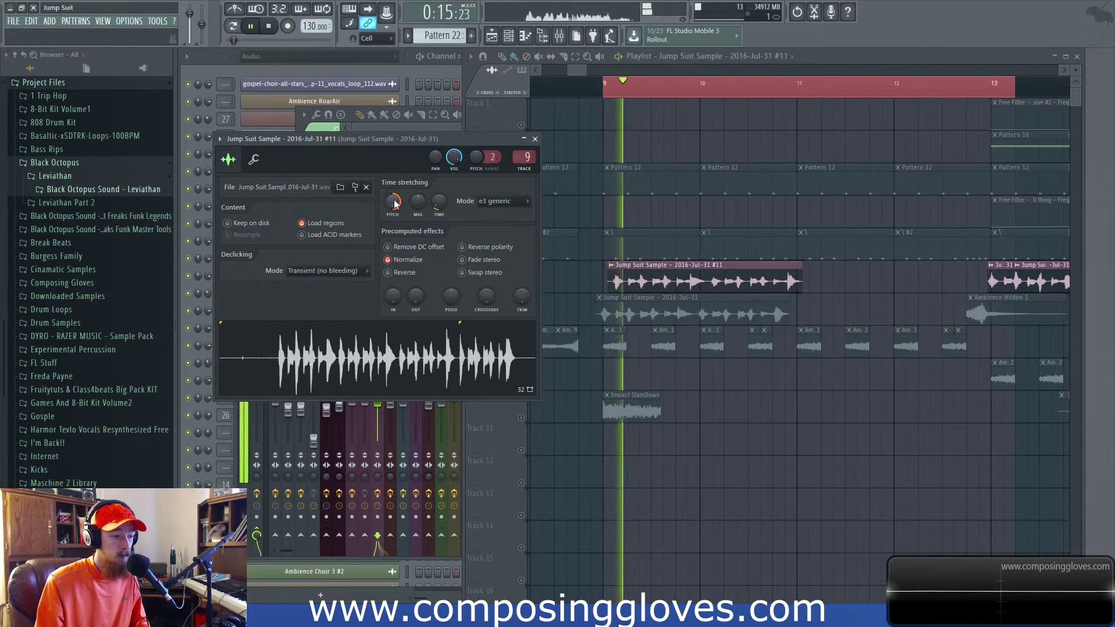
pyautogui.press('space')
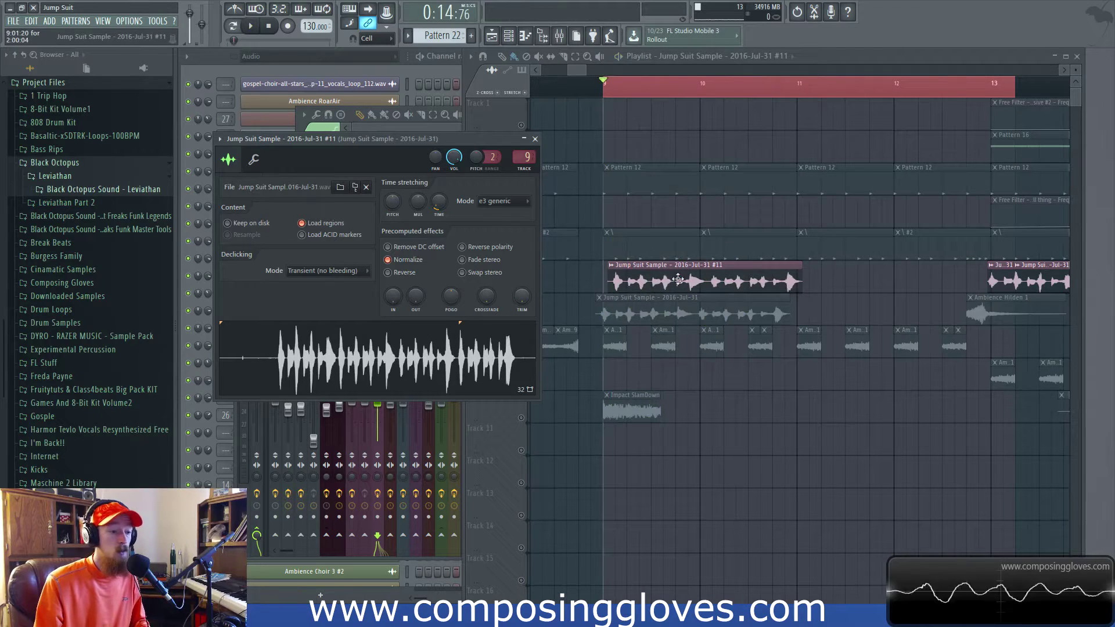
pyautogui.scroll(-4, 678, 279)
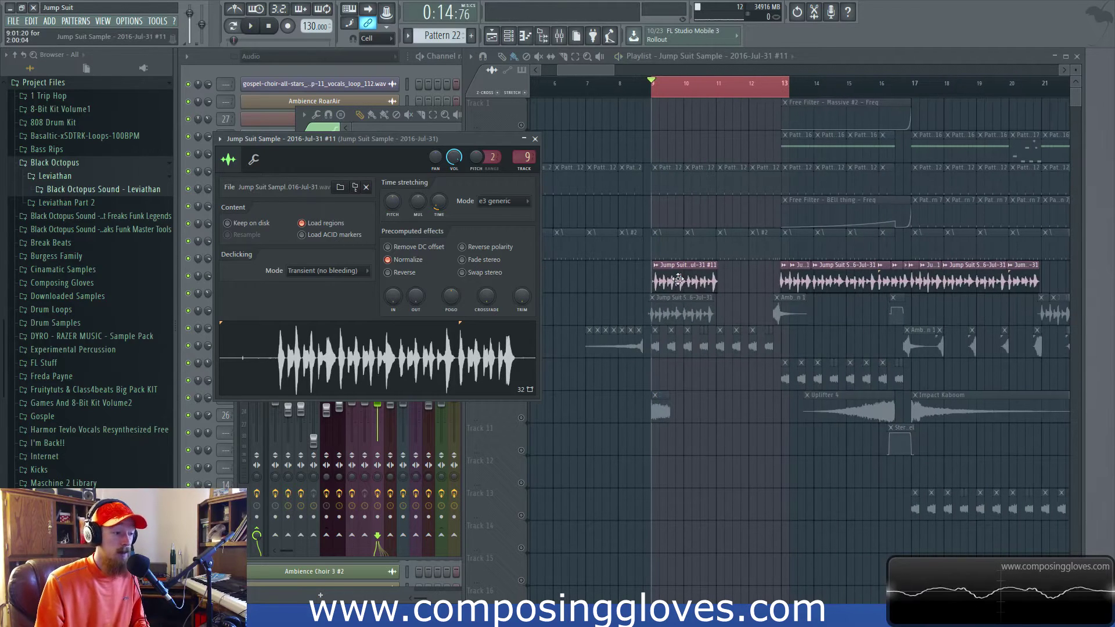
pyautogui.click(503, 201)
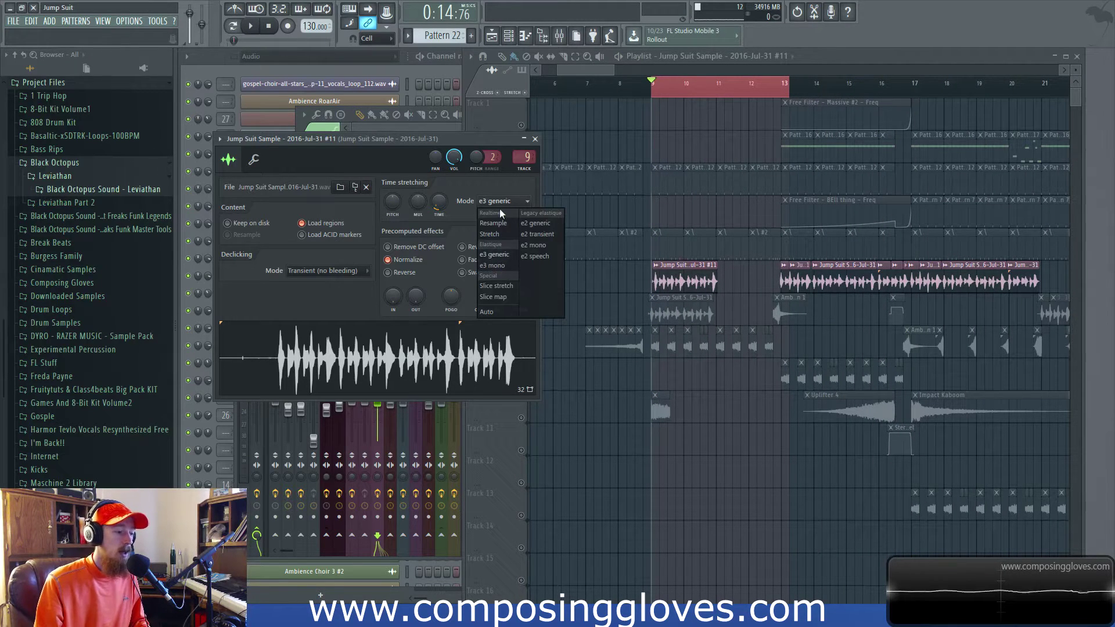
pyautogui.click(374, 161)
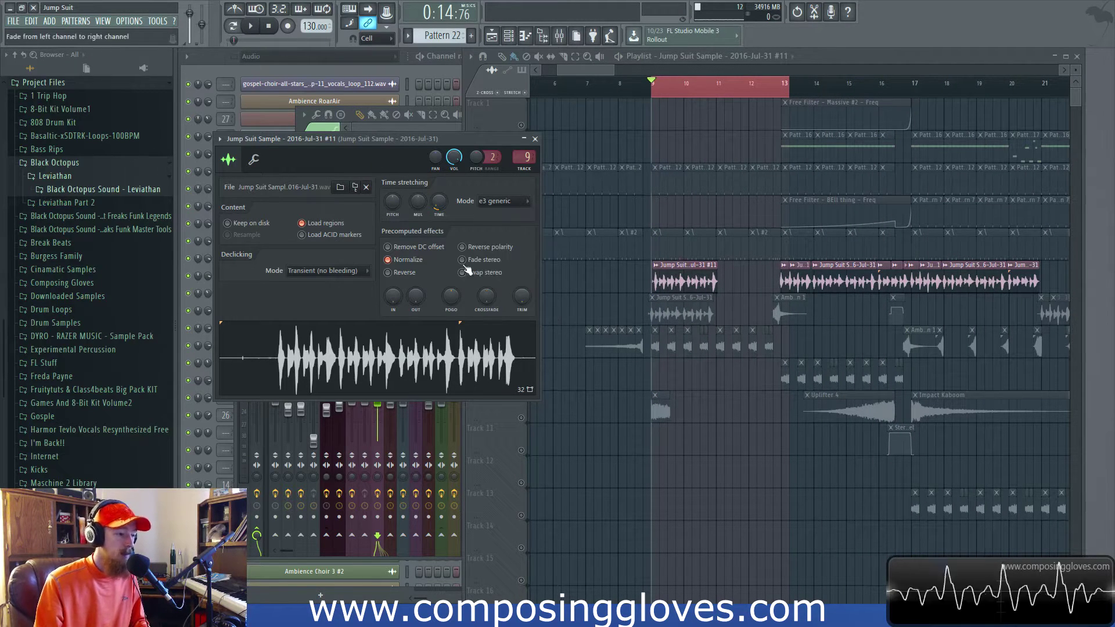
# Unsolo Track 6 and select bars 127 to 129 around the Jump Suit Sample #9 clip on Track 1.
pyautogui.rightClick(704, 275)
pyautogui.scroll(-3, 900, 241)
pyautogui.hscroll(10, 899, 243)
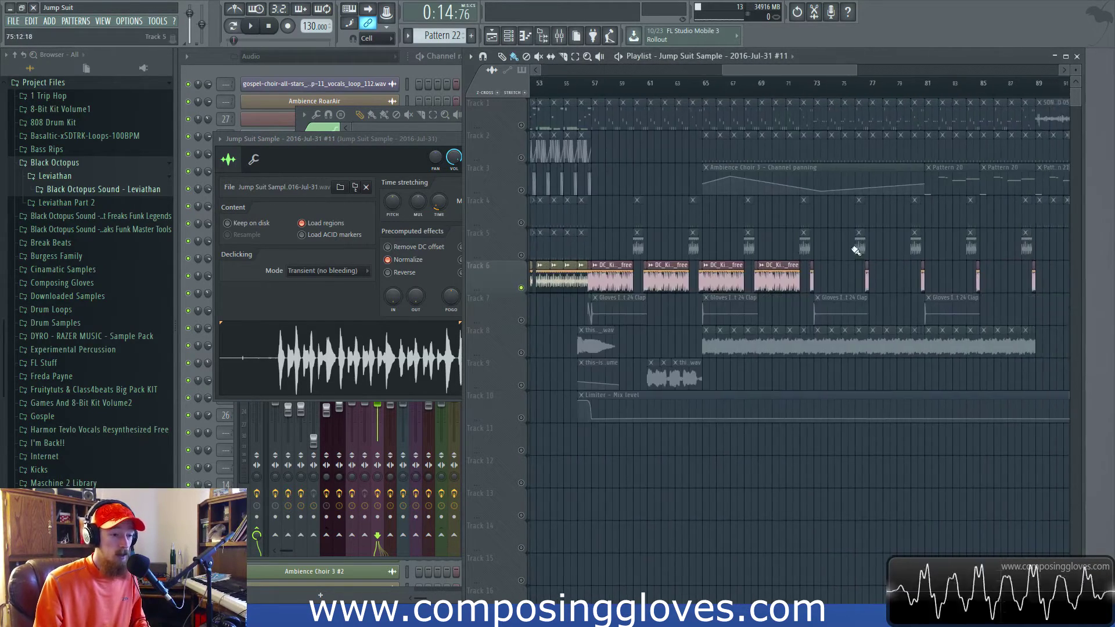
pyautogui.hscroll(10, 831, 237)
pyautogui.scroll(6, 711, 155)
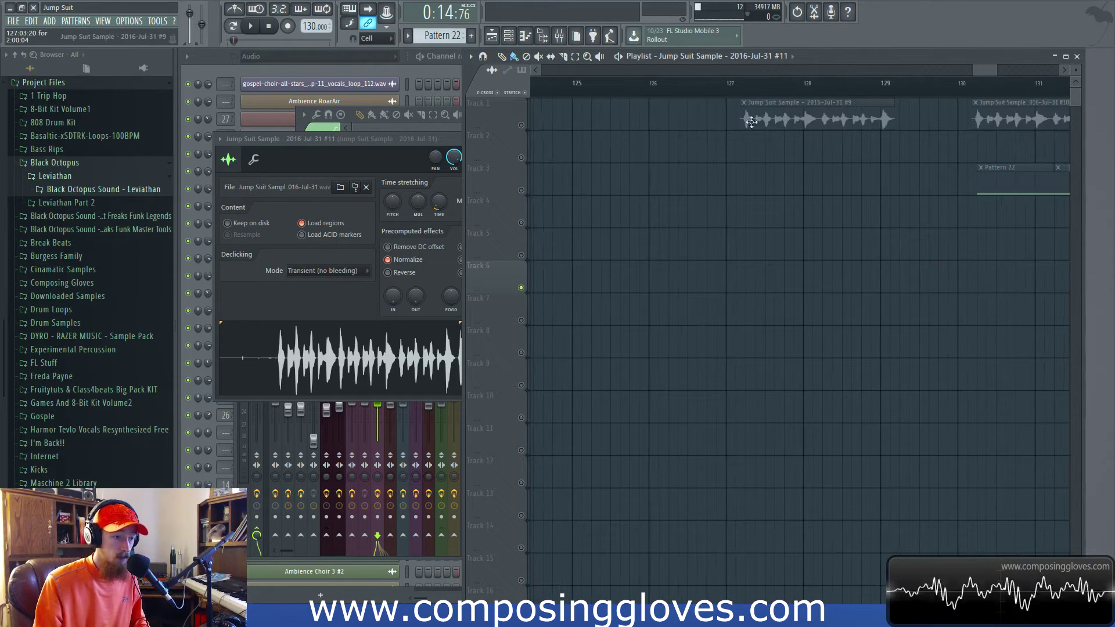
pyautogui.rightClick(521, 124)
pyautogui.rightClick(522, 124)
pyautogui.scroll(-1, 768, 147)
pyautogui.scroll(2, 768, 147)
pyautogui.scroll(-3, 769, 150)
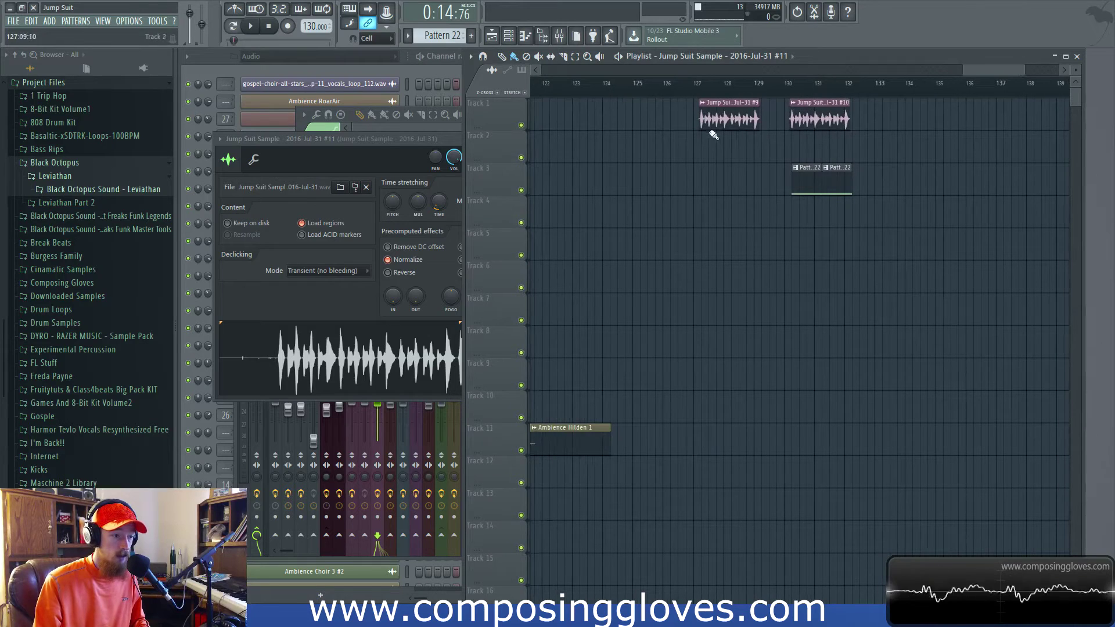
pyautogui.moveTo(697, 95); pyautogui.dragTo(773, 102)
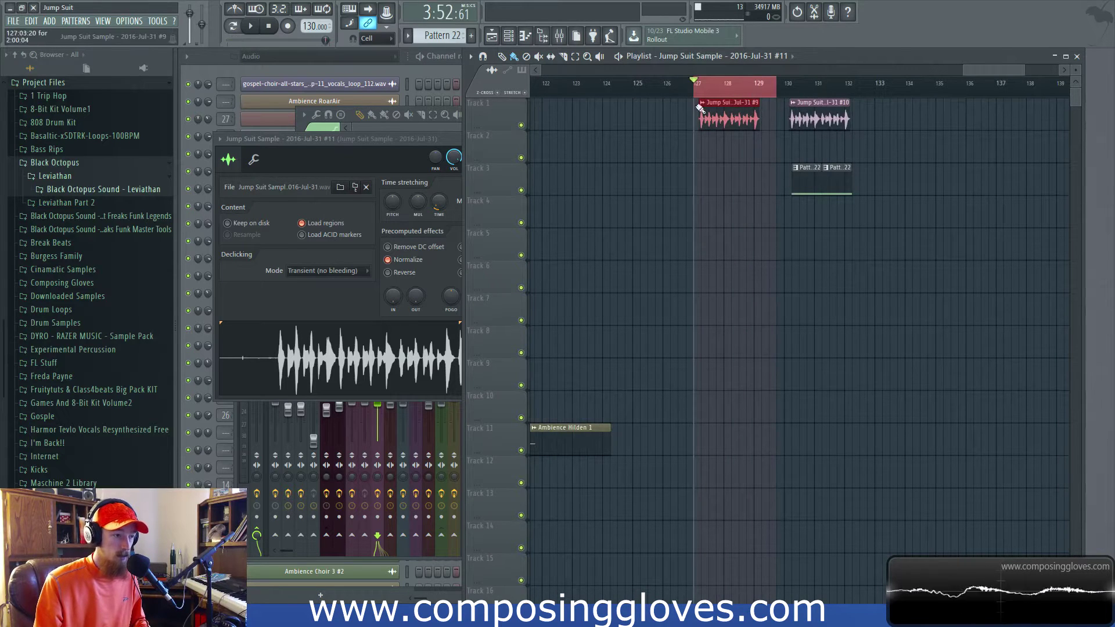
# Open the Gloves AM Modulation effect on mixer track 28, which carries the Jump Suit Sample #9, and dismiss the scan notification.
pyautogui.click(560, 38)
pyautogui.click(607, 273)
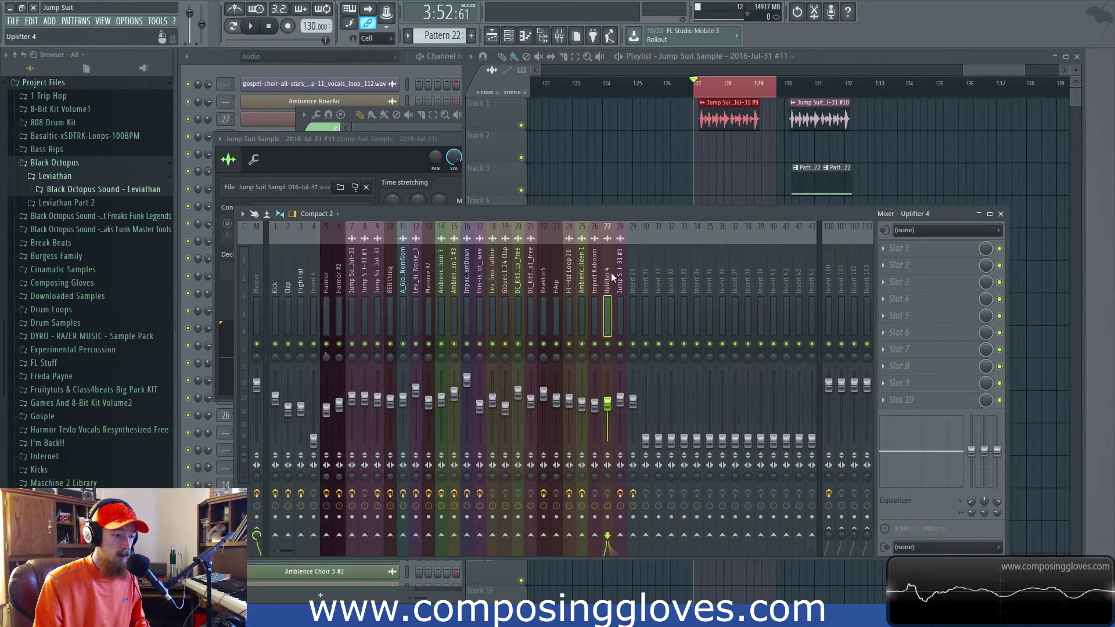
pyautogui.click(619, 275)
pyautogui.click(926, 248)
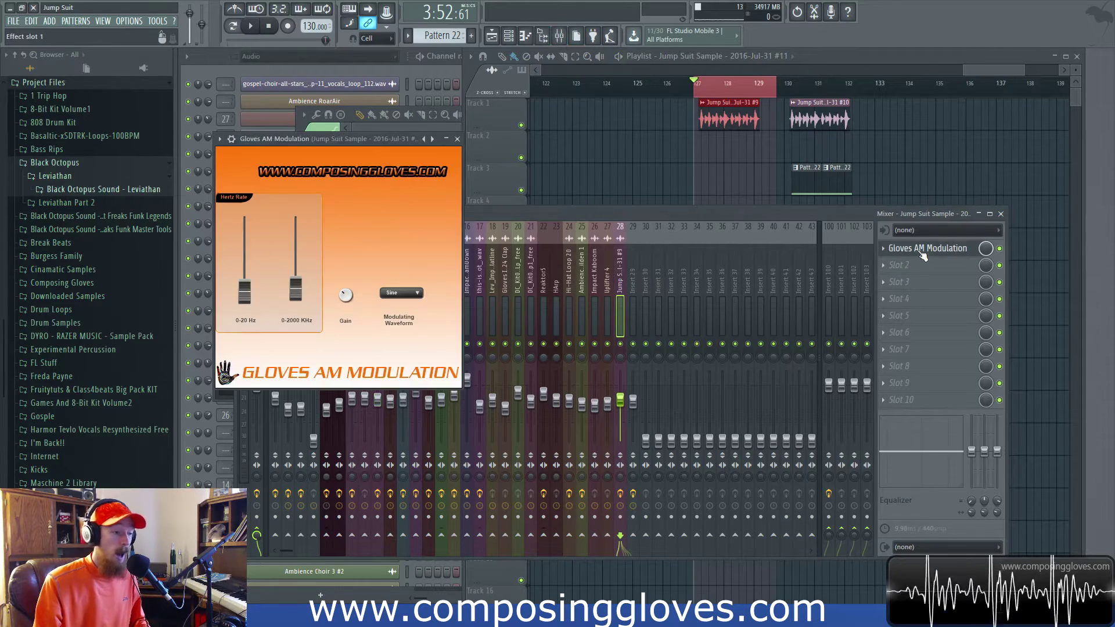
pyautogui.moveTo(377, 139); pyautogui.dragTo(378, 137)
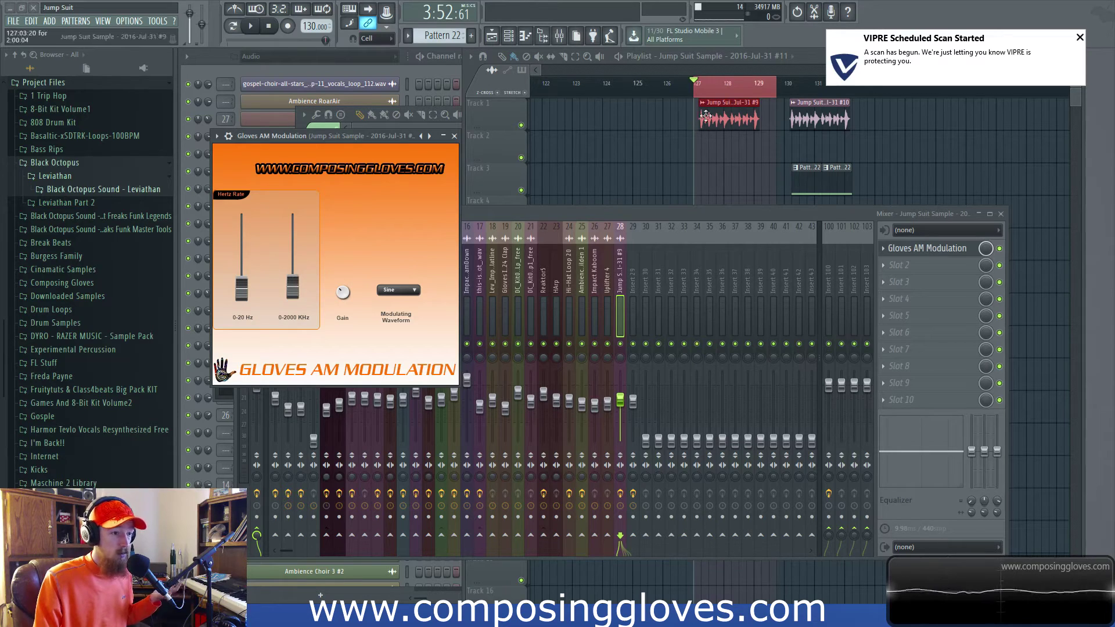
pyautogui.click(1080, 38)
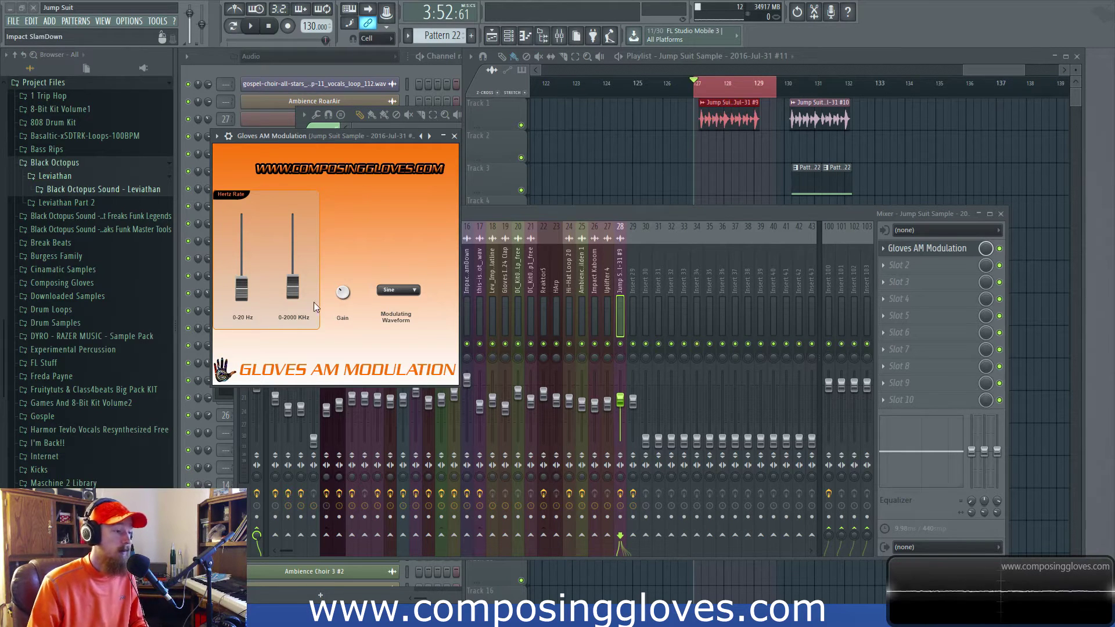
pyautogui.moveTo(352, 142); pyautogui.dragTo(385, 140)
# Add Fruity Balance to effect slot 2 of mixer track 28, finding it in the full plugin list with "bal".
pyautogui.click(921, 266)
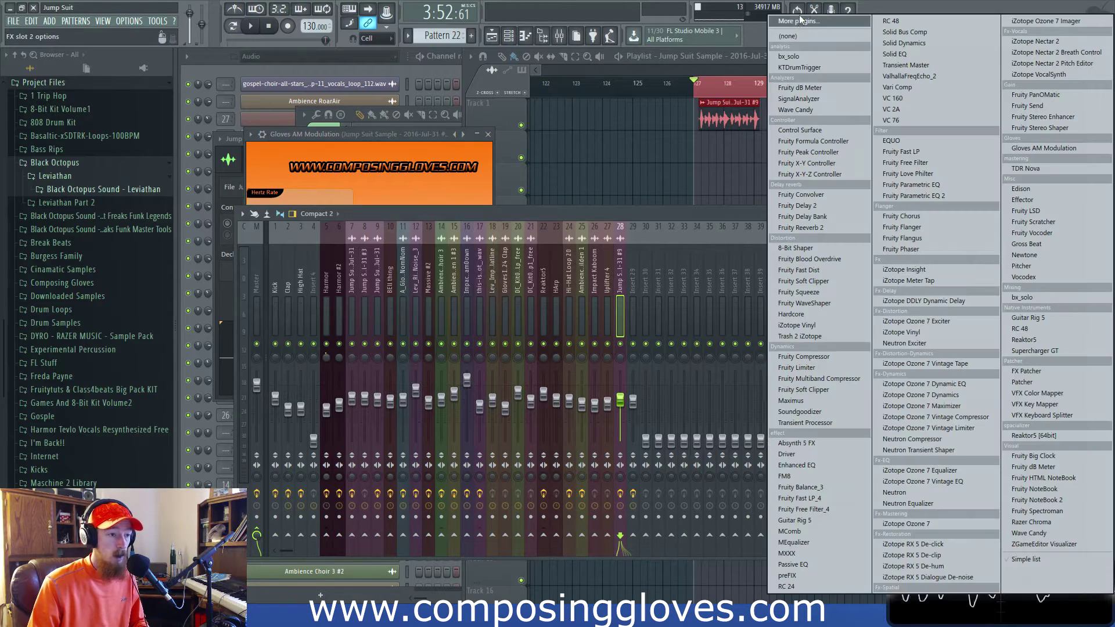
pyautogui.click(807, 24)
pyautogui.write('bal')
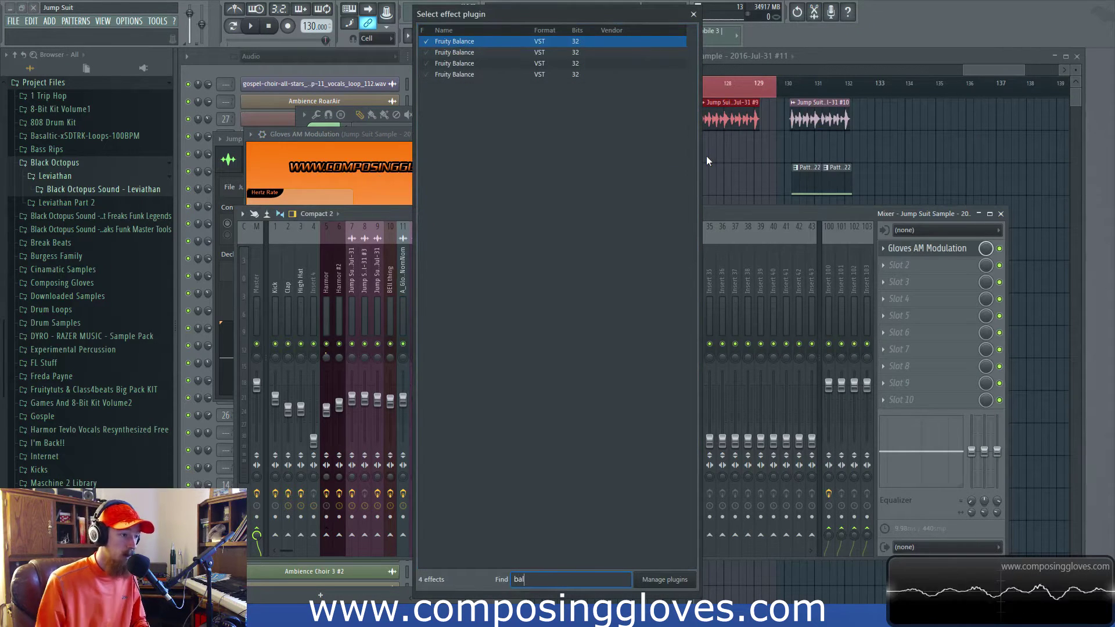
pyautogui.doubleClick(484, 42)
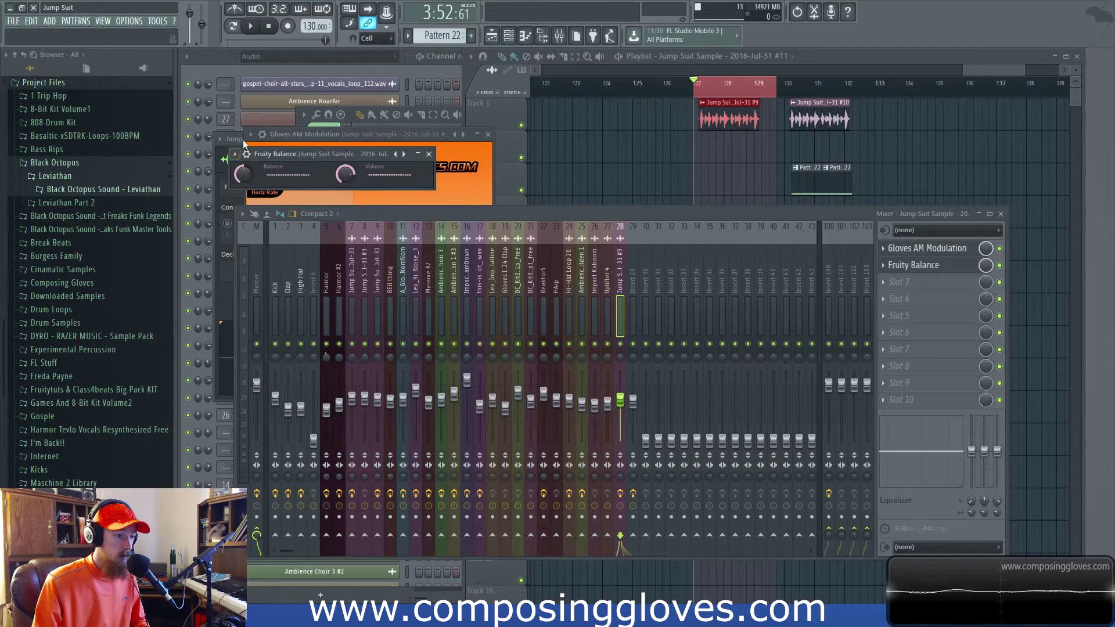
# Create an automation clip for the Fruity Balance volume and turn its curve into a fast wave using Wave mode.
pyautogui.rightClick(337, 177)
pyautogui.click(366, 251)
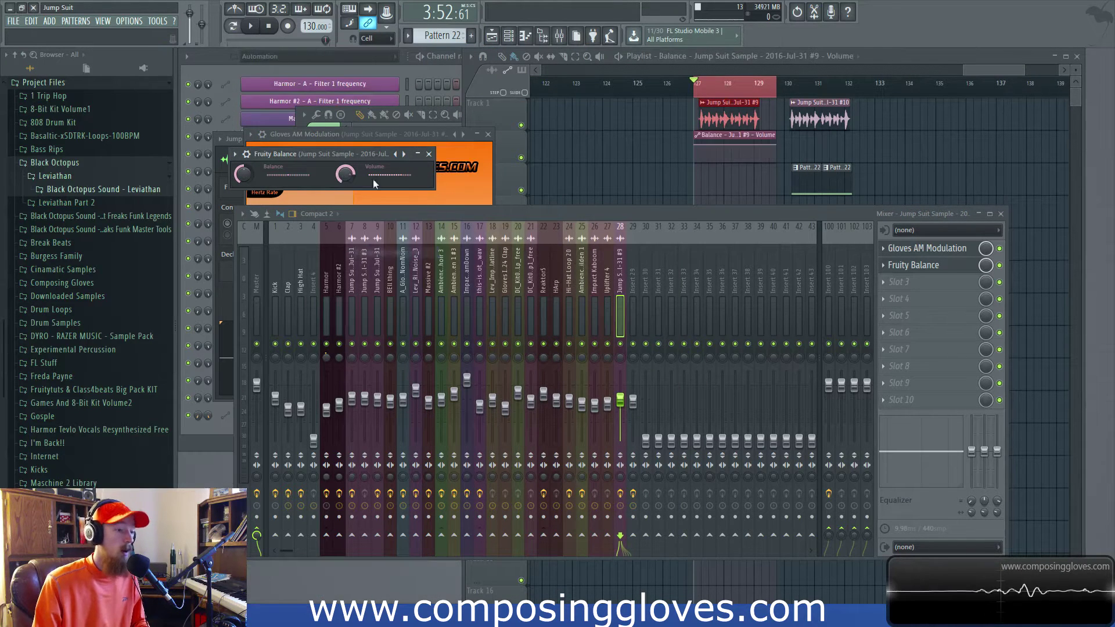
pyautogui.rightClick(776, 147)
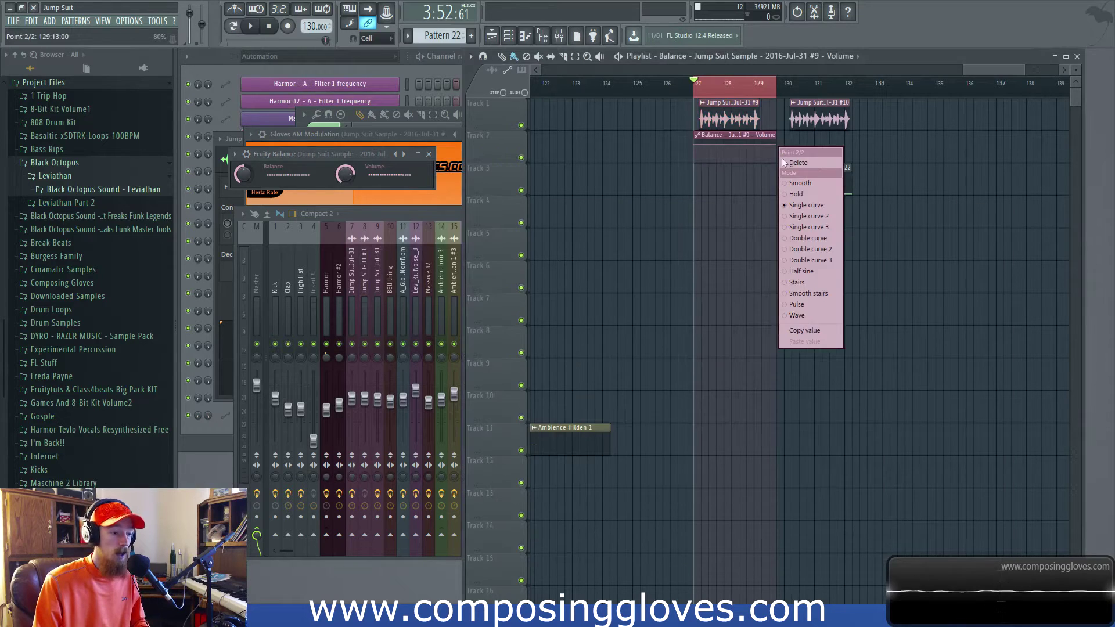
pyautogui.click(818, 316)
pyautogui.scroll(3, 799, 148)
pyautogui.moveTo(847, 145); pyautogui.dragTo(848, 171)
pyautogui.scroll(-3, 661, 165)
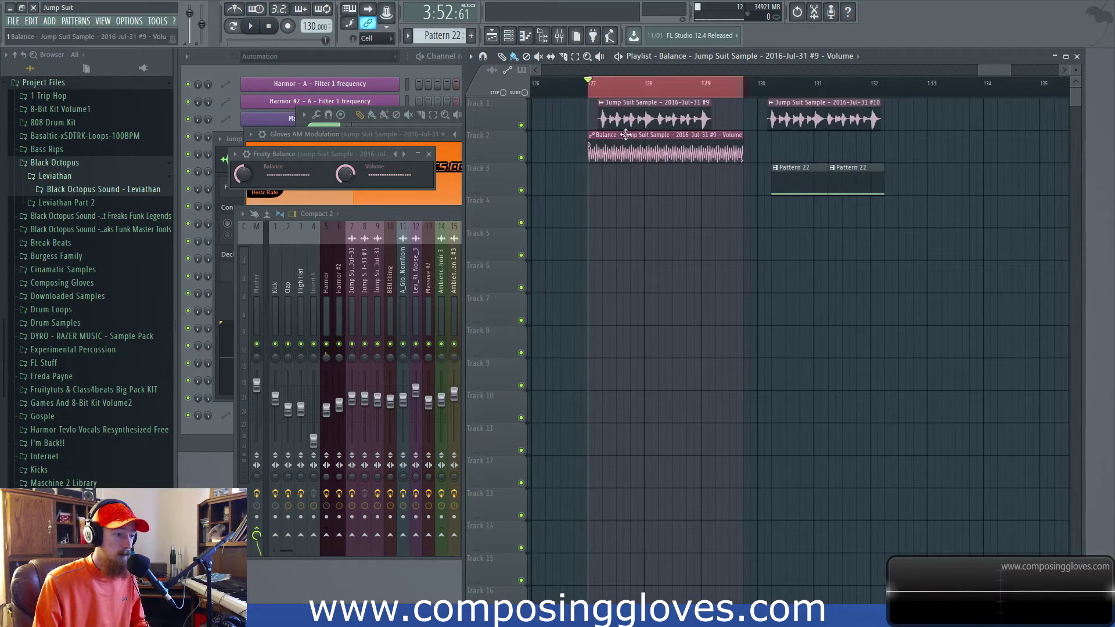
# Bypass Gloves AM Modulation on mixer track 28 and undo the latest changes to the Balance volume automation clip.
pyautogui.click(559, 35)
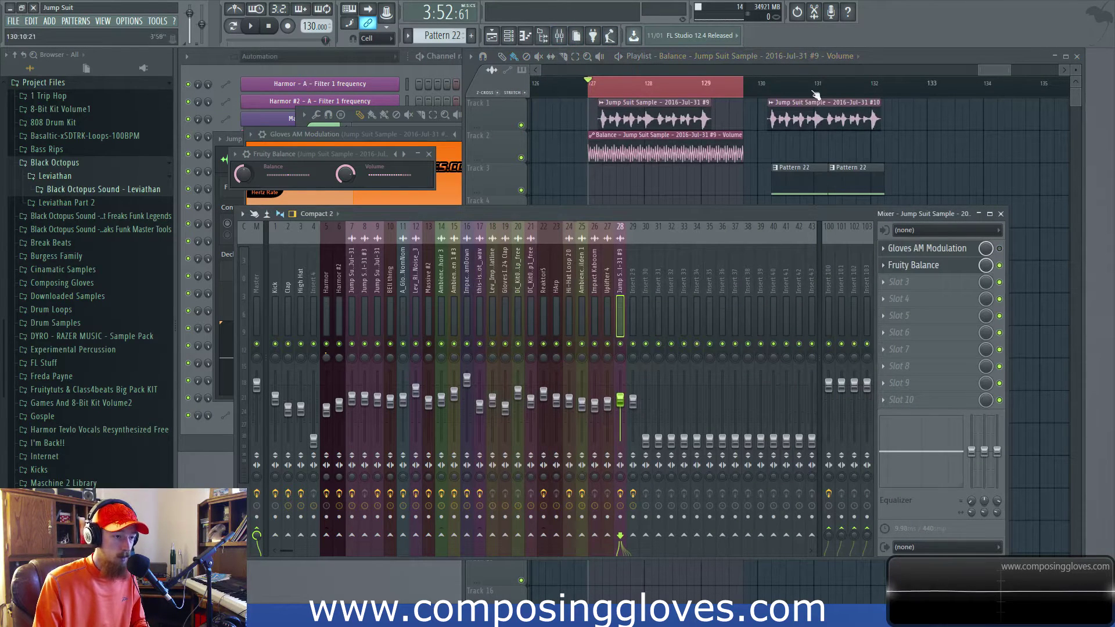
pyautogui.click(998, 68)
pyautogui.scroll(3, 737, 125)
pyautogui.hotkey('ctrl', 'alt', 'z')
pyautogui.hotkey('ctrl', 'alt', 'z')
pyautogui.hotkey('ctrl', 'alt', 'z')
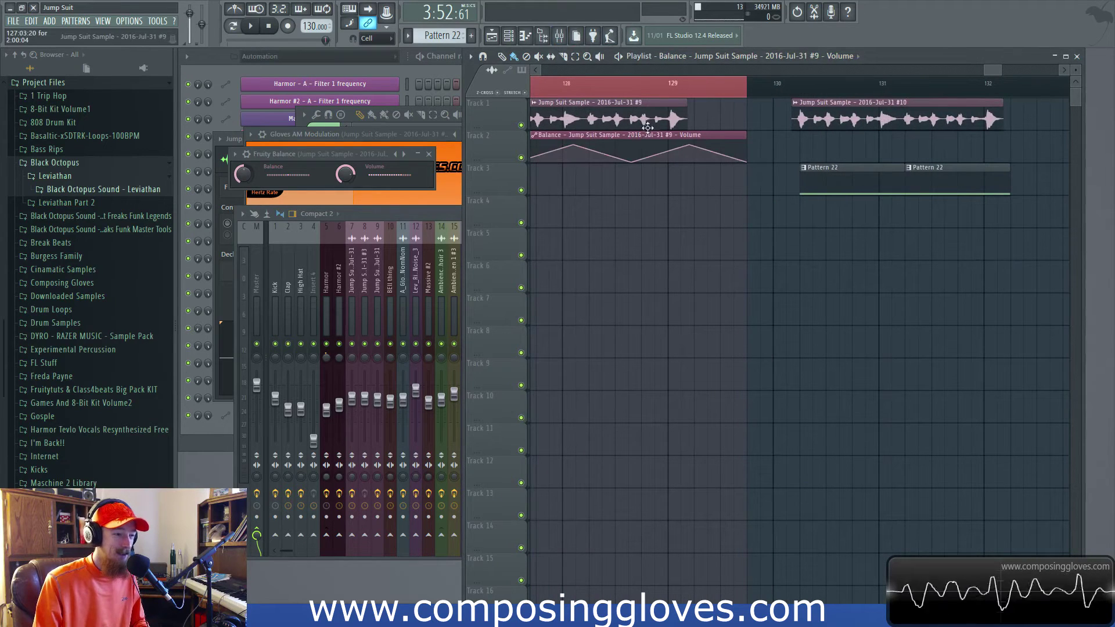
# Align the Balance volume automation clip's start with bar 127 and audition the sample with a slow volume wave.
pyautogui.hscroll(-3, 760, 185)
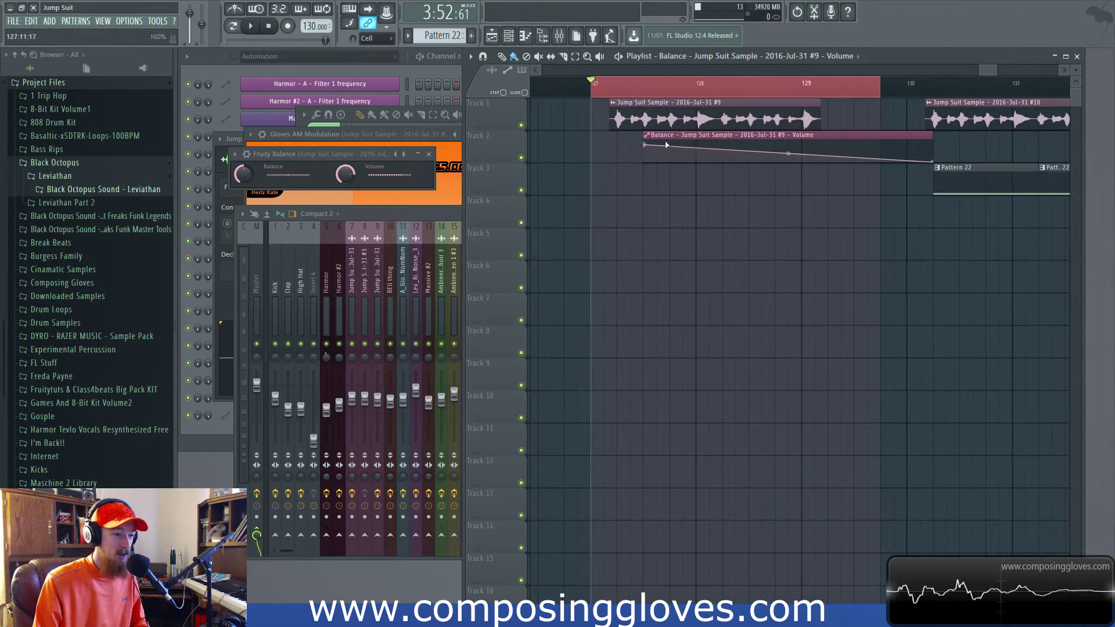
pyautogui.moveTo(672, 143); pyautogui.dragTo(621, 148)
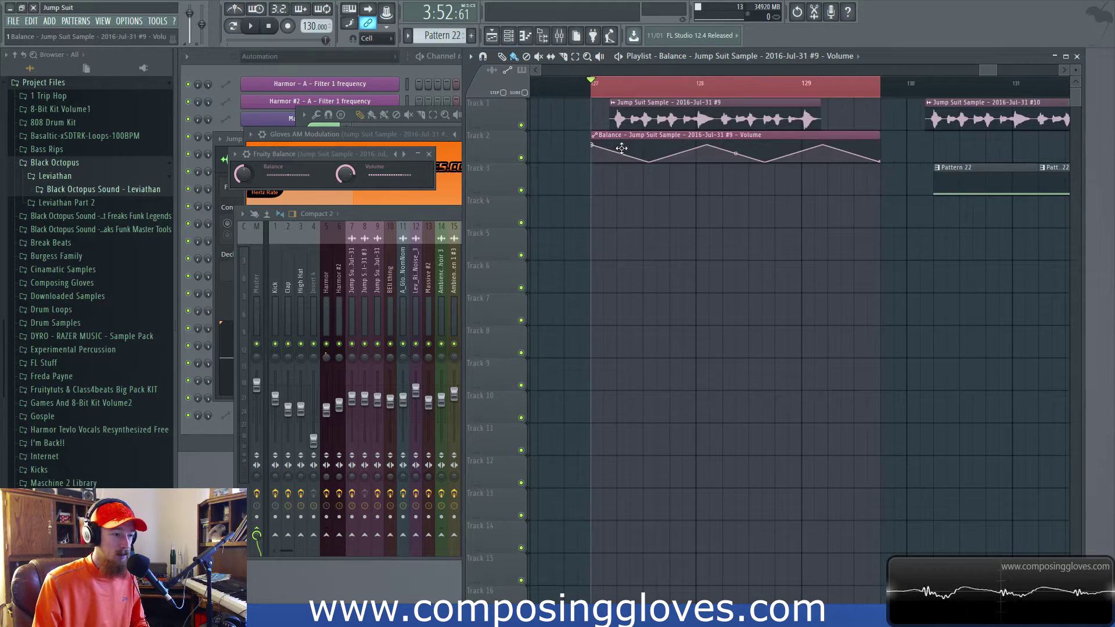
pyautogui.press('space')
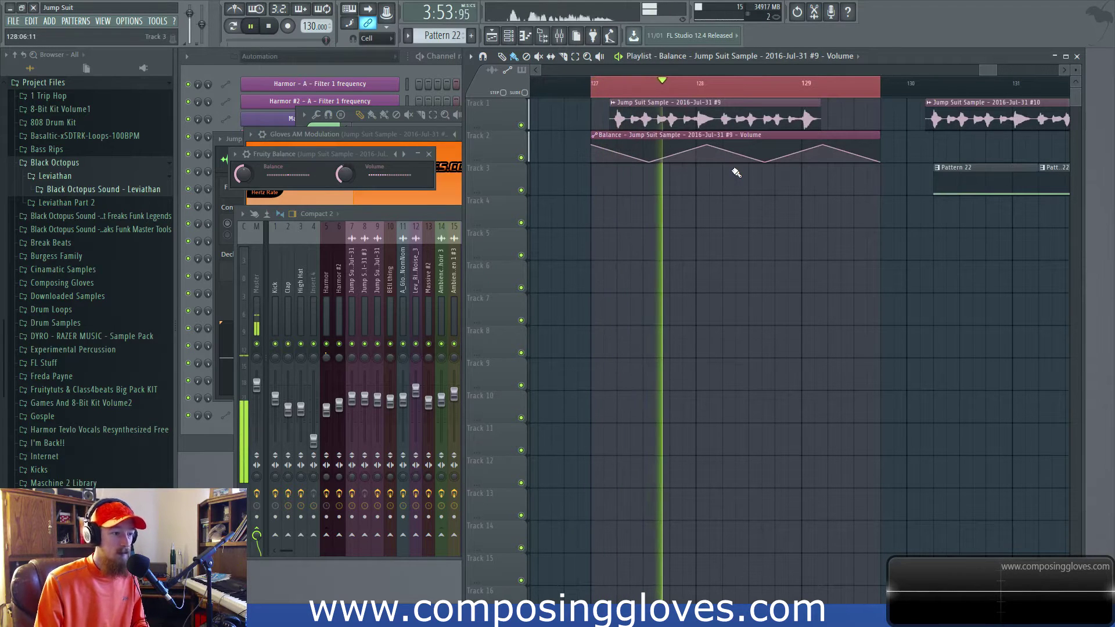
pyautogui.press('space')
# Add a 0% automation point at about 128:03:00, speed up the volume wave before it, and audition the sample.
pyautogui.moveTo(839, 157); pyautogui.dragTo(715, 166)
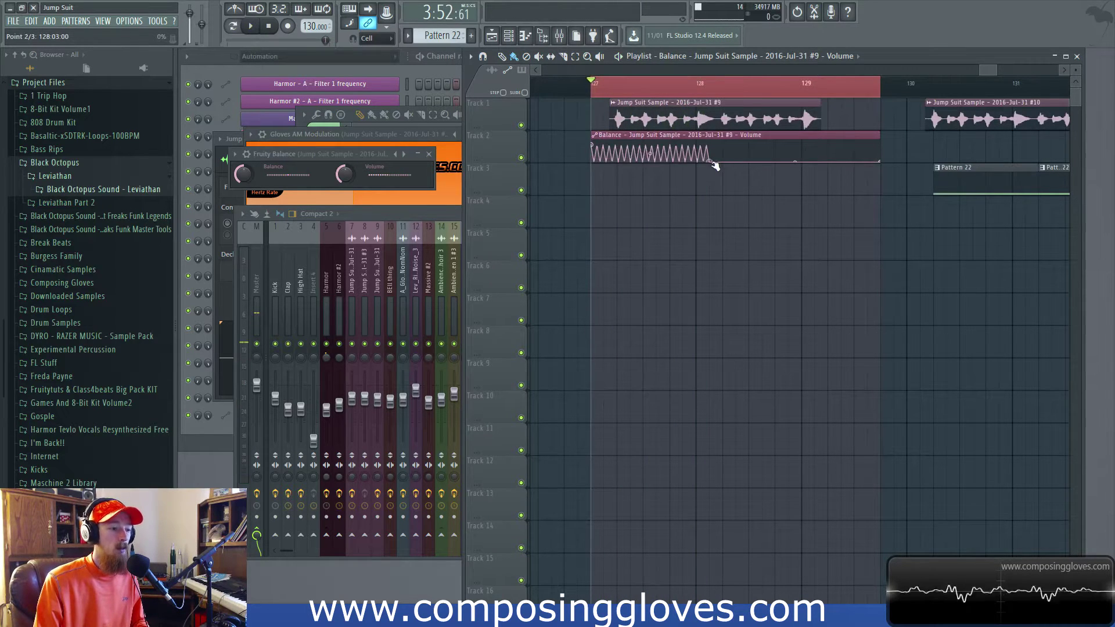
pyautogui.moveTo(653, 150); pyautogui.dragTo(650, 152)
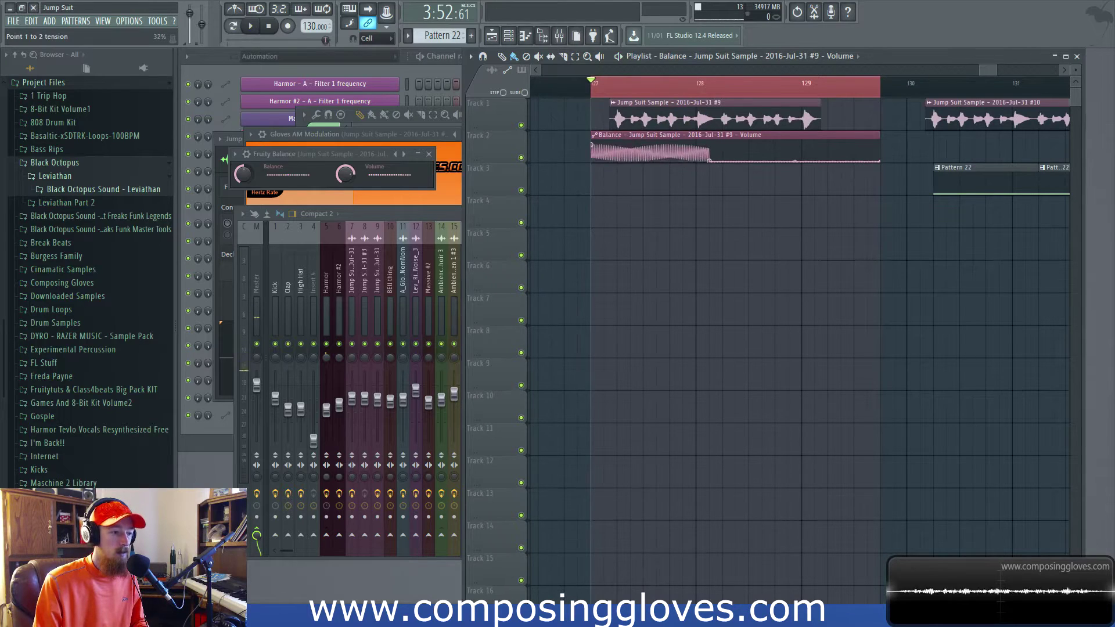
pyautogui.press('space')
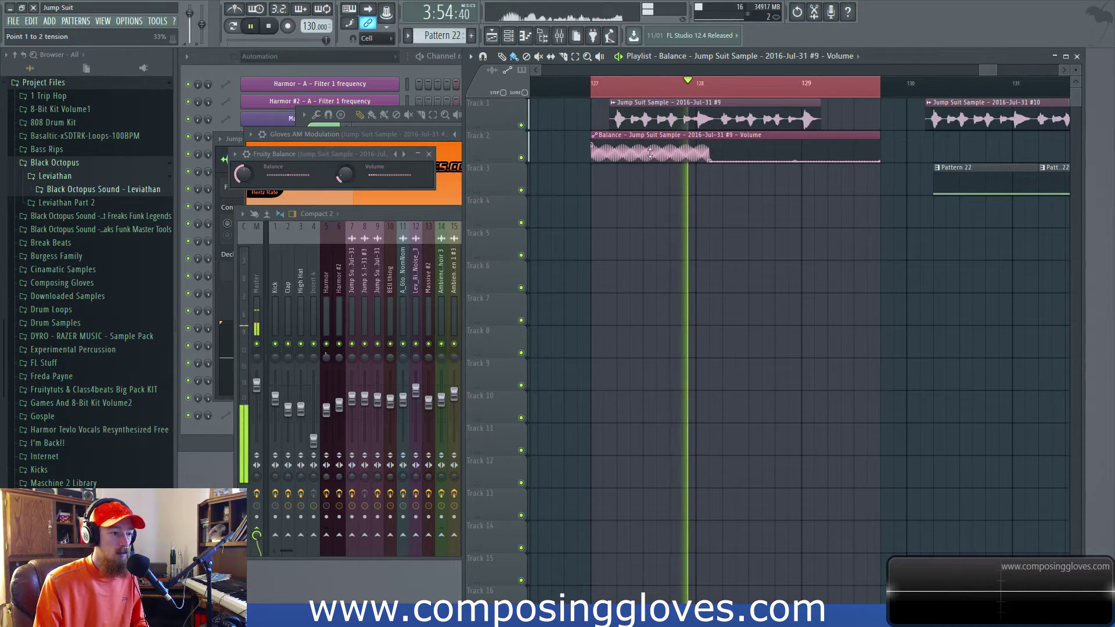
pyautogui.press('space')
# Shape the second section of the volume automation into a wave of a different rate and play the clip.
pyautogui.rightClick(827, 153)
pyautogui.moveTo(827, 154); pyautogui.dragTo(819, 143)
pyautogui.press('space')
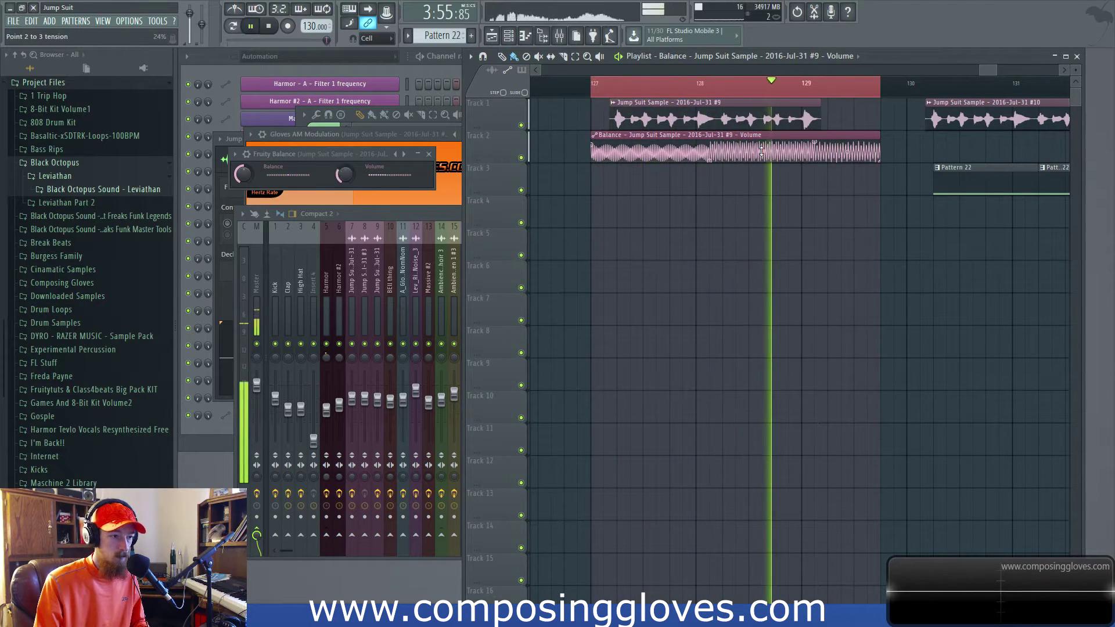
# Audition the sample with the wave-shaped volume automation and delete the Balance volume automation clip from playlist track 2.
pyautogui.press('space')
pyautogui.press('space')
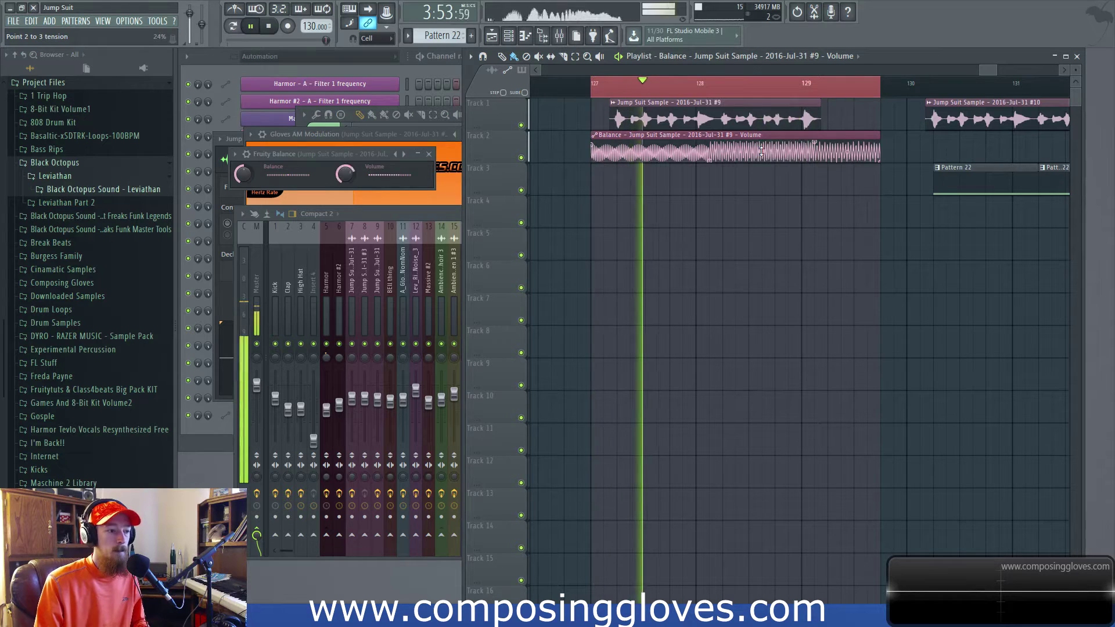
pyautogui.press('space')
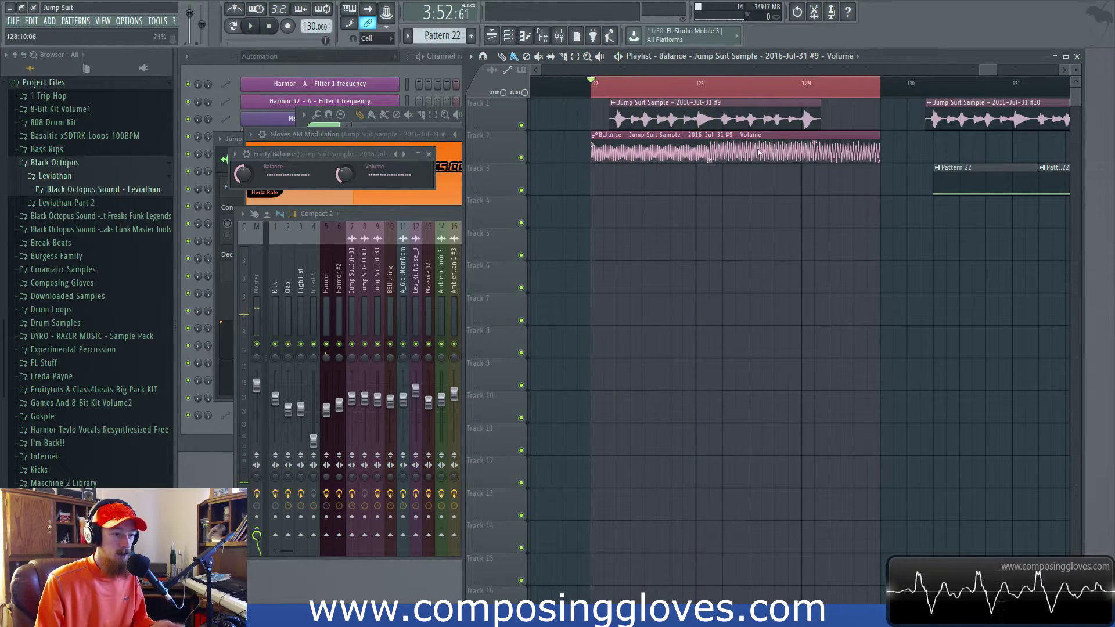
pyautogui.rightClick(759, 135)
# On mixer track 28, bypass Fruity Balance, re-enable Gloves AM Modulation, open its interface and audition the sample.
pyautogui.click(559, 36)
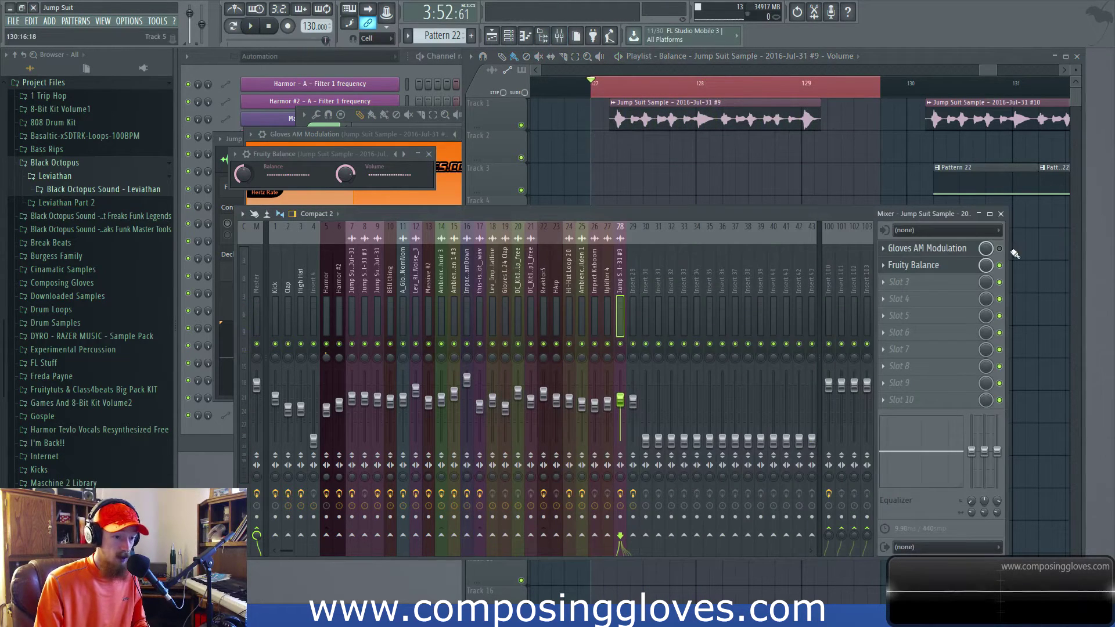
pyautogui.click(1000, 265)
pyautogui.click(928, 248)
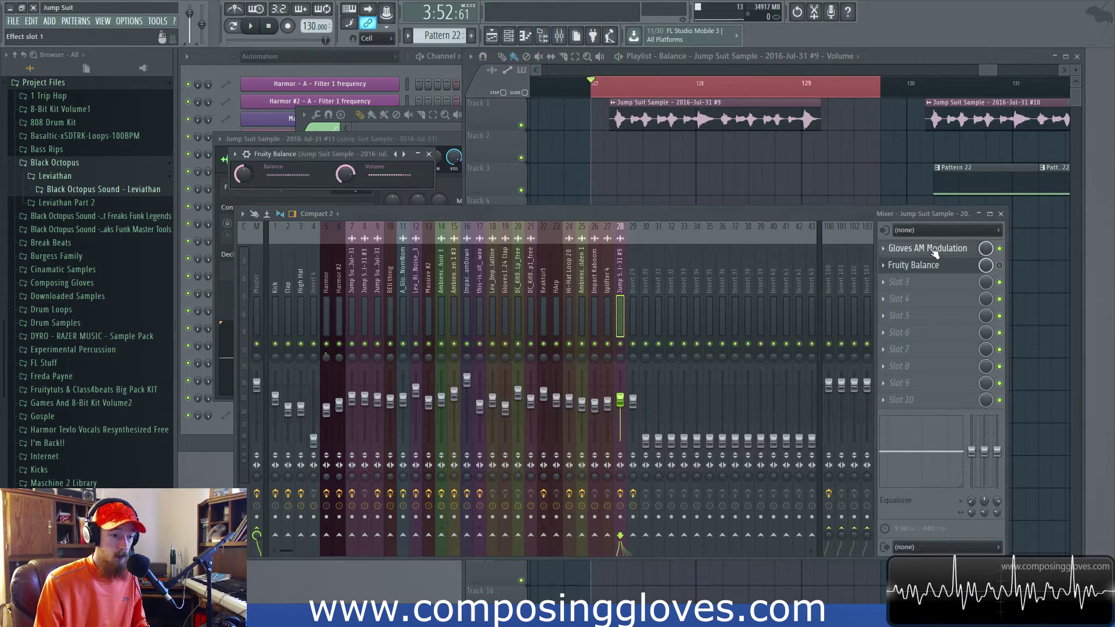
pyautogui.press('space')
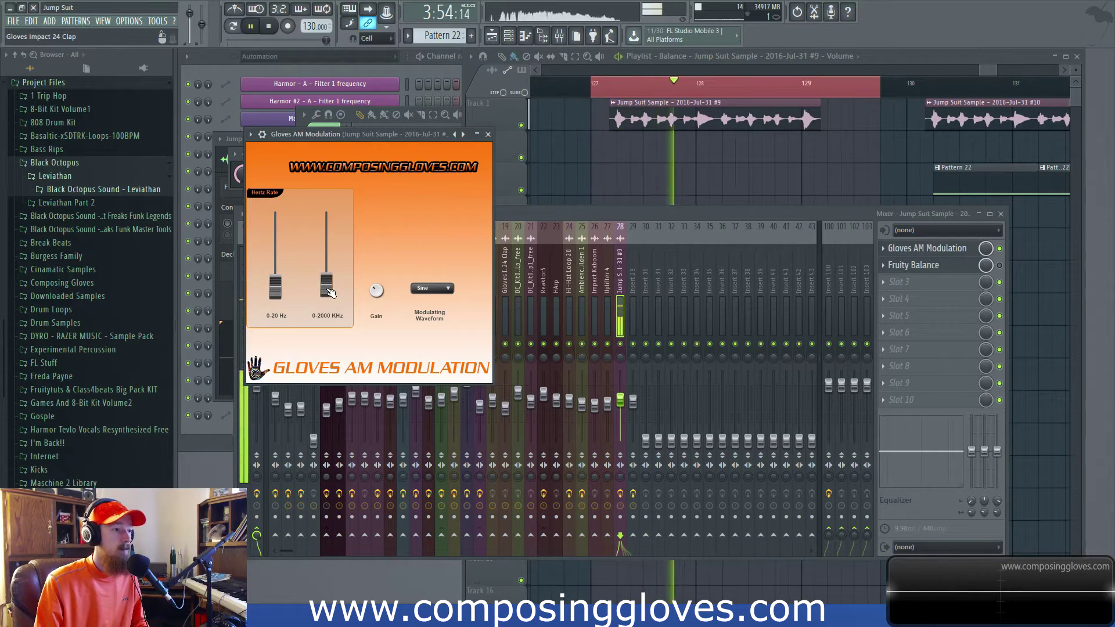
pyautogui.press('space')
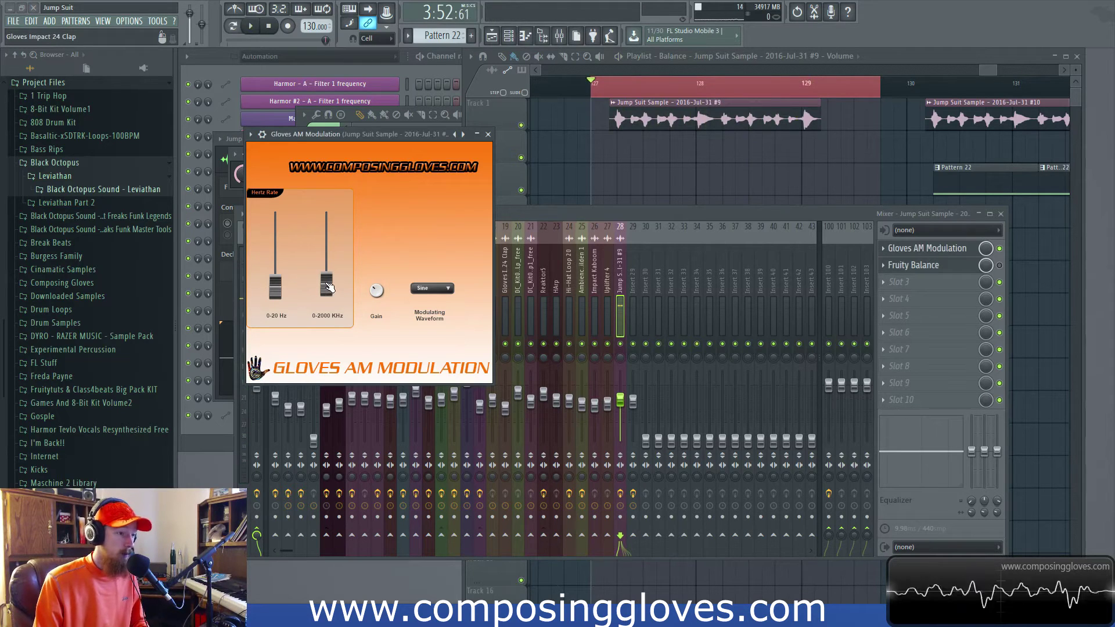
# Play the looped sample while lowering the 0-2000 KHz rate in Gloves AM Modulation, with the playlist in view.
pyautogui.moveTo(400, 137); pyautogui.dragTo(443, 138)
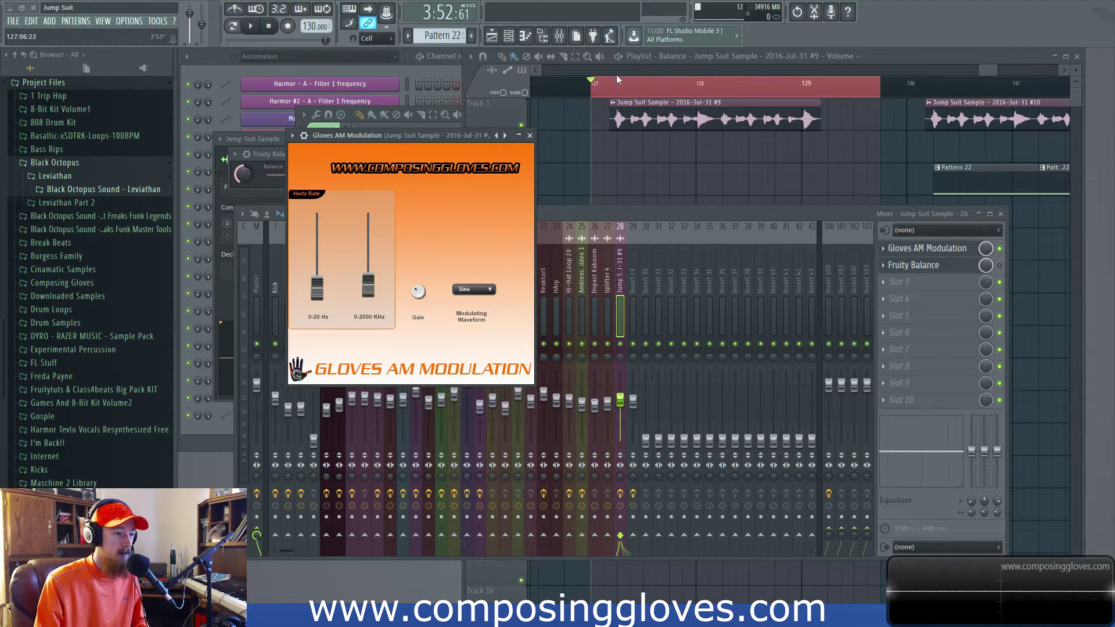
pyautogui.click(988, 60)
pyautogui.press('space')
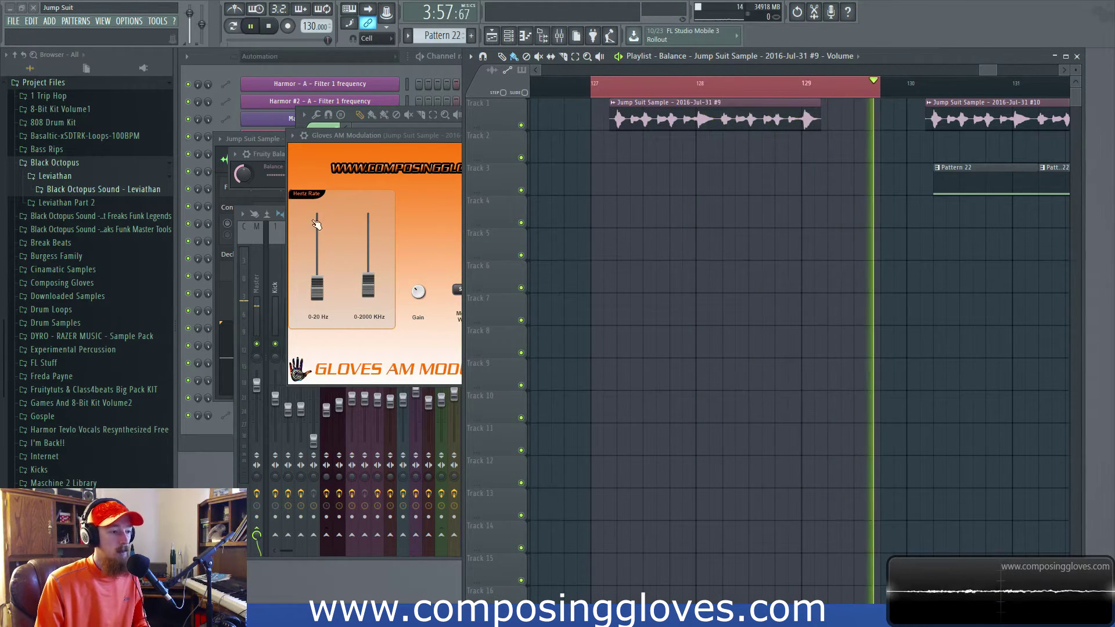
pyautogui.moveTo(372, 276); pyautogui.dragTo(376, 302)
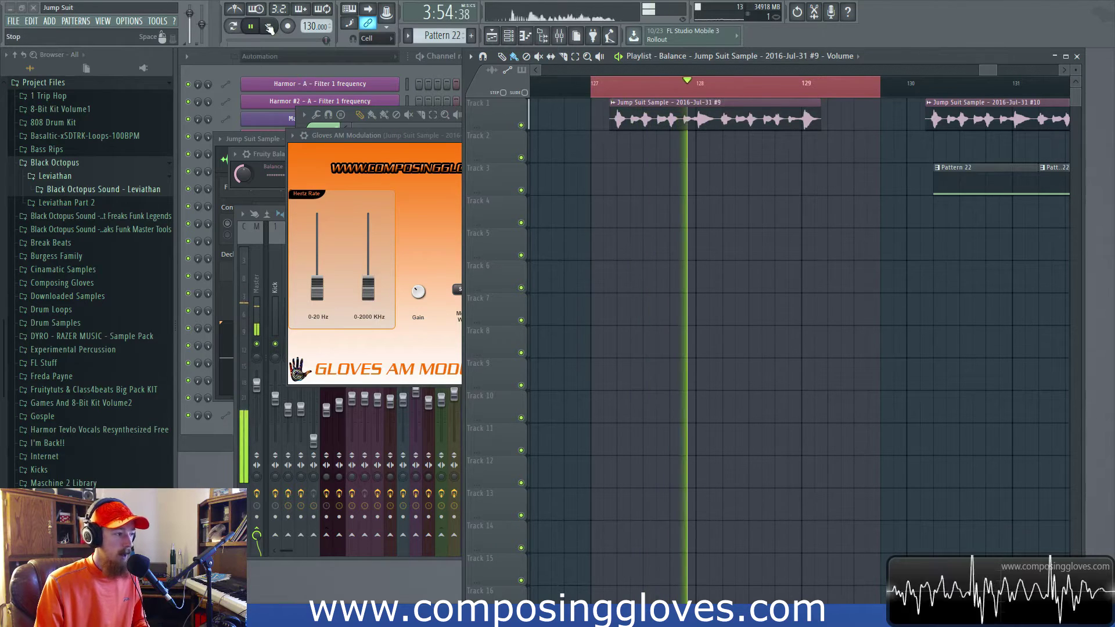
pyautogui.press('space')
# Audition the sample while sweeping the 0-20 Hz rate of Gloves AM Modulation up and back down to its minimum.
pyautogui.moveTo(322, 292)
pyautogui.mouseDown()
pyautogui.moveTo(321, 245)
pyautogui.moveTo(318, 298)
pyautogui.mouseUp()
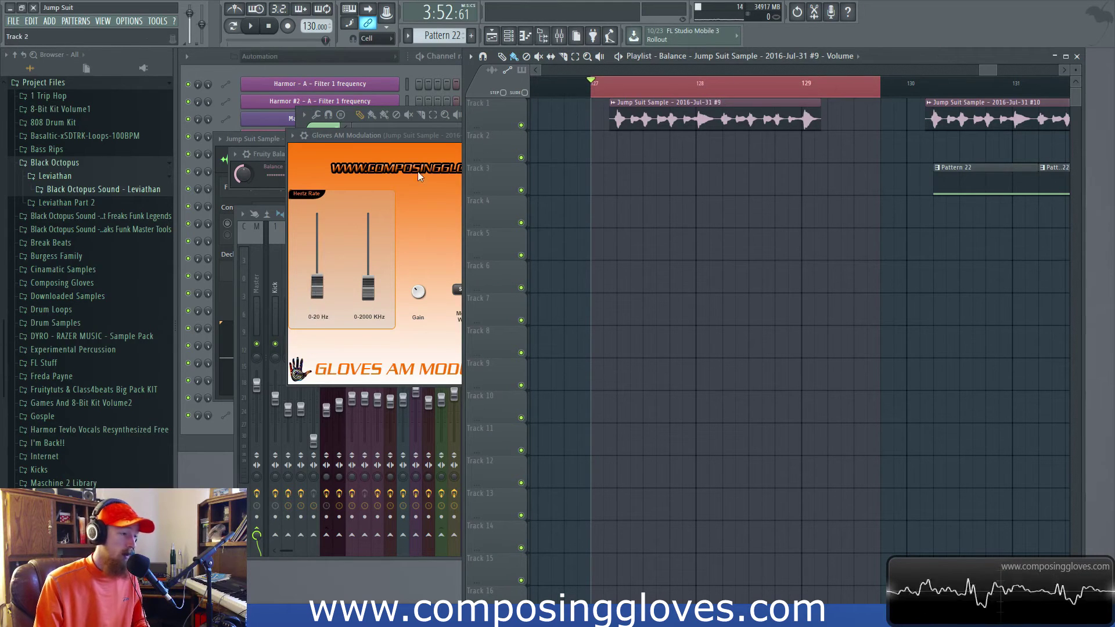
pyautogui.press('space')
pyautogui.moveTo(324, 295); pyautogui.dragTo(320, 215)
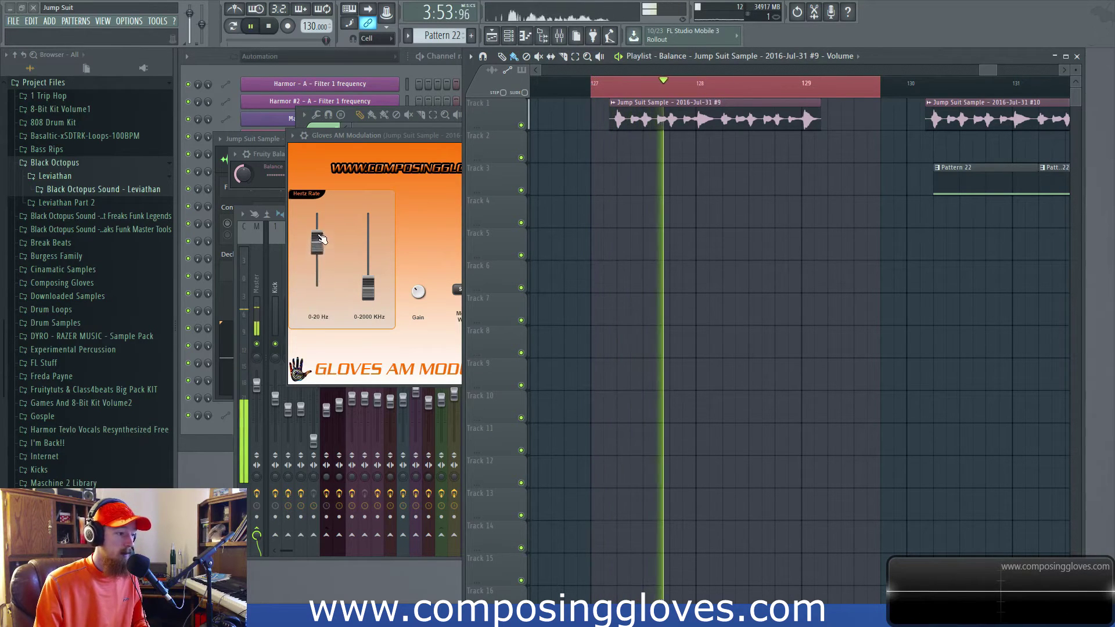
pyautogui.moveTo(321, 170); pyautogui.dragTo(326, 260)
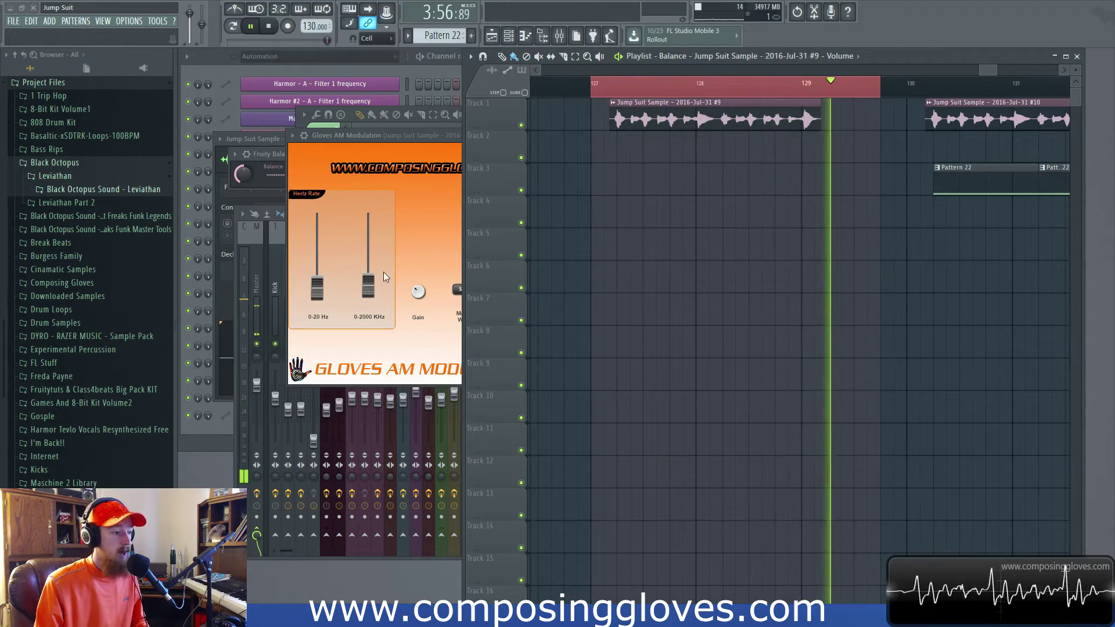
pyautogui.click(250, 27)
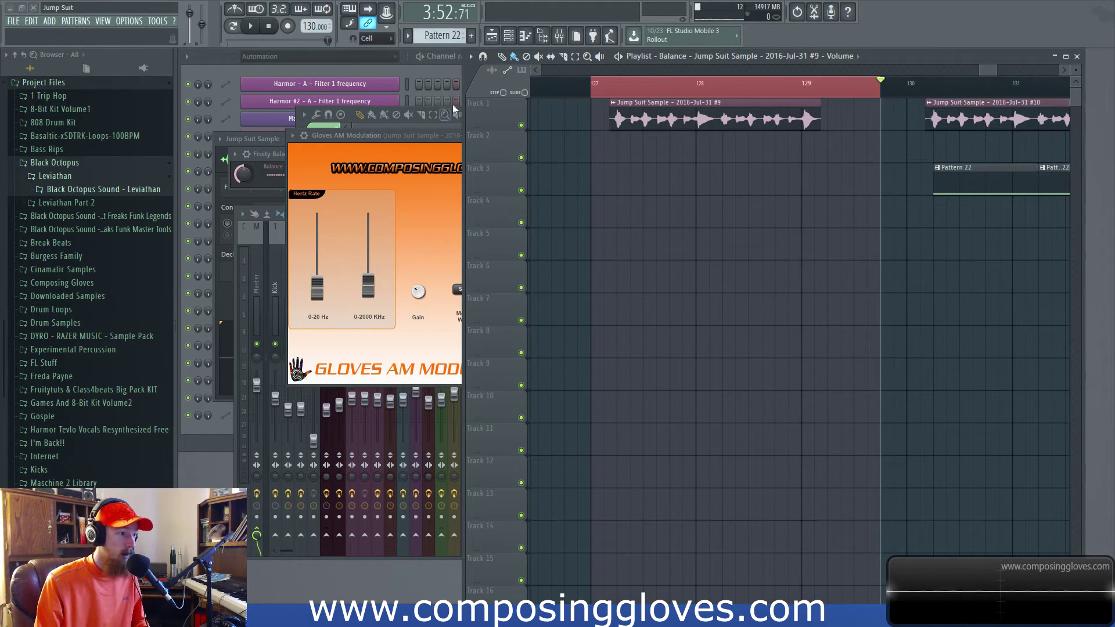
# Close Gloves AM Modulation and select the playlist range from bar 130 that covers Jump Suit Sample #10 and the Pattern 22 clips.
pyautogui.moveTo(447, 139); pyautogui.dragTo(383, 142)
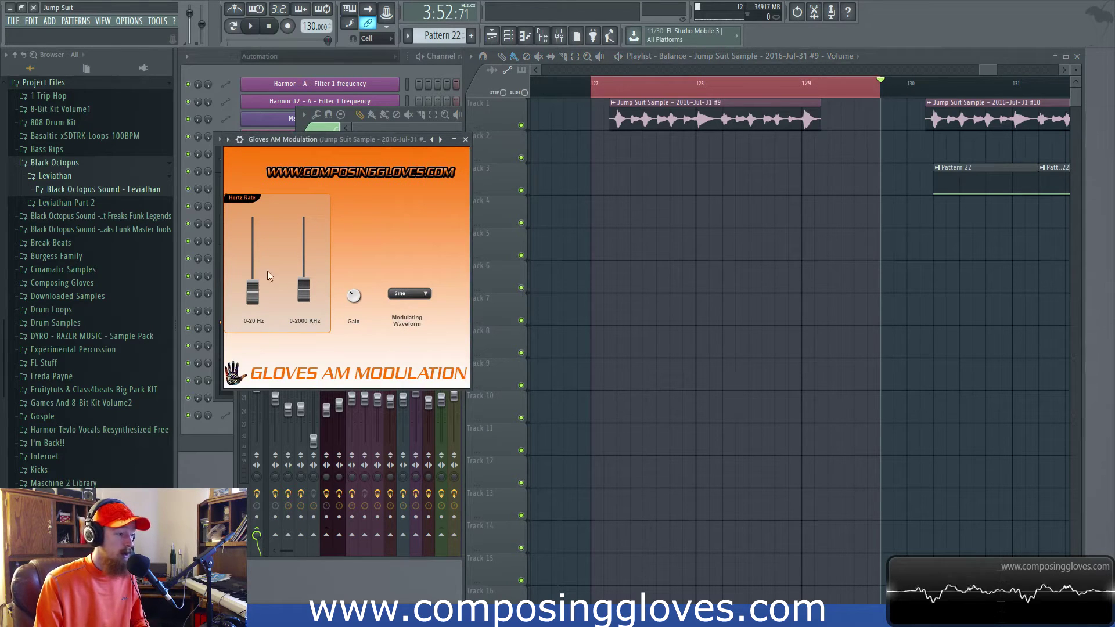
pyautogui.click(466, 139)
pyautogui.scroll(-3, 823, 144)
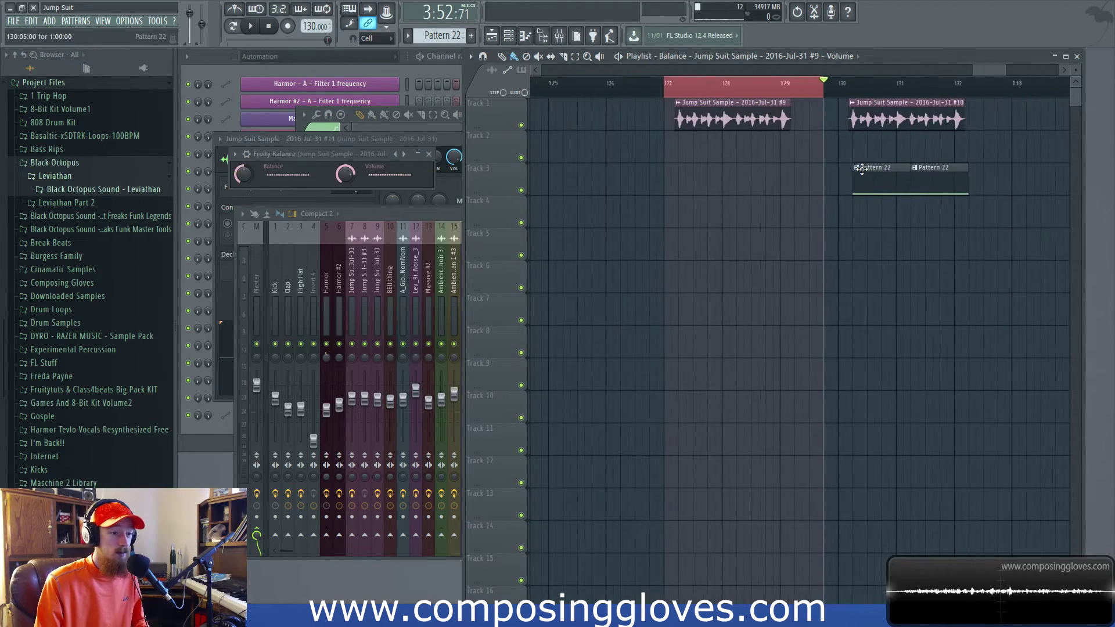
pyautogui.moveTo(790, 103); pyautogui.dragTo(979, 104)
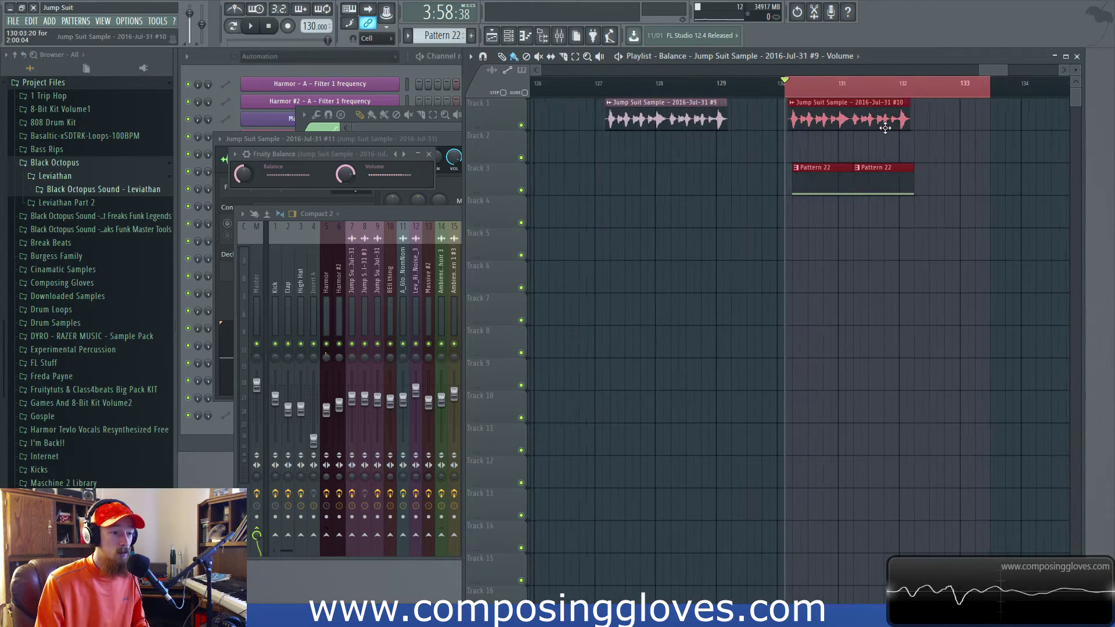
pyautogui.scroll(3, 889, 113)
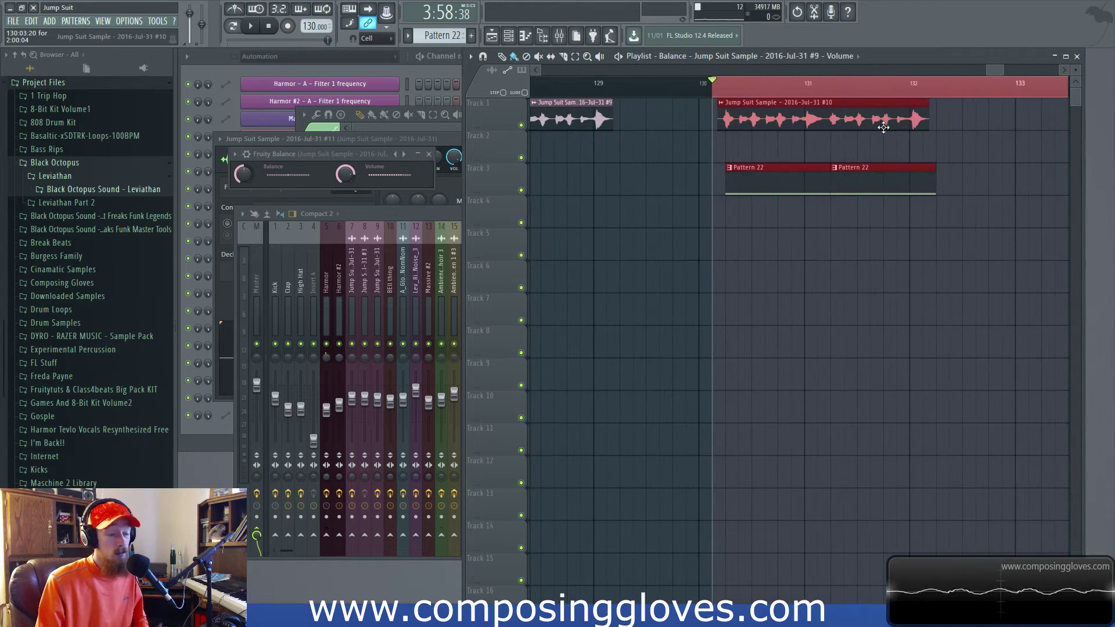
# Close Fruity Balance, open FM8 on mixer Insert 29 and move its window clear of the mixer's effect slots.
pyautogui.click(428, 154)
pyautogui.press('F9')
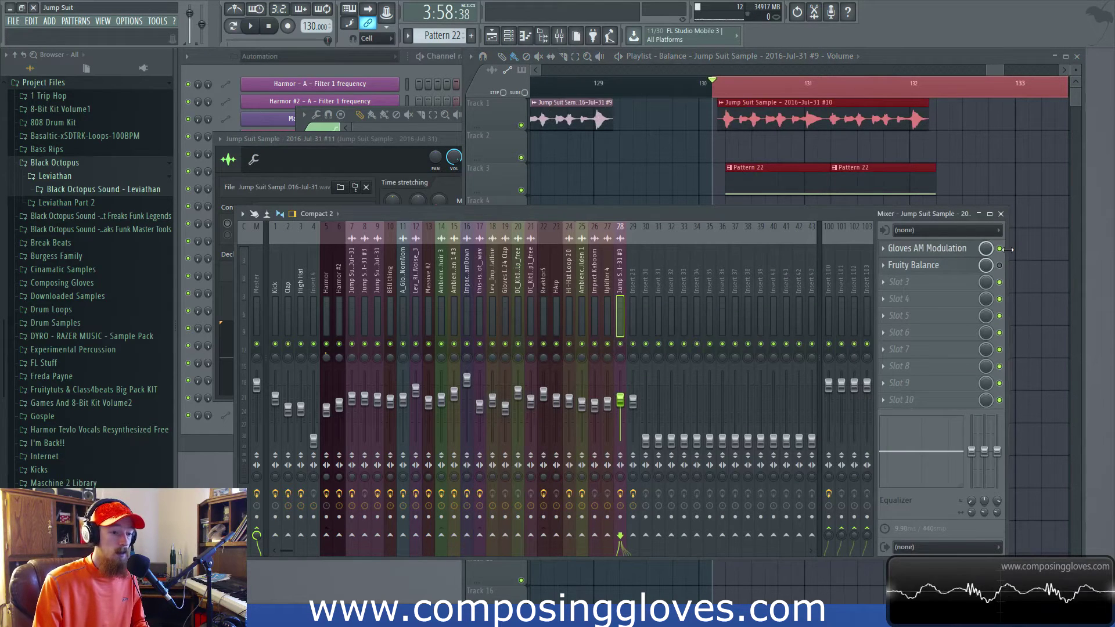
pyautogui.click(631, 297)
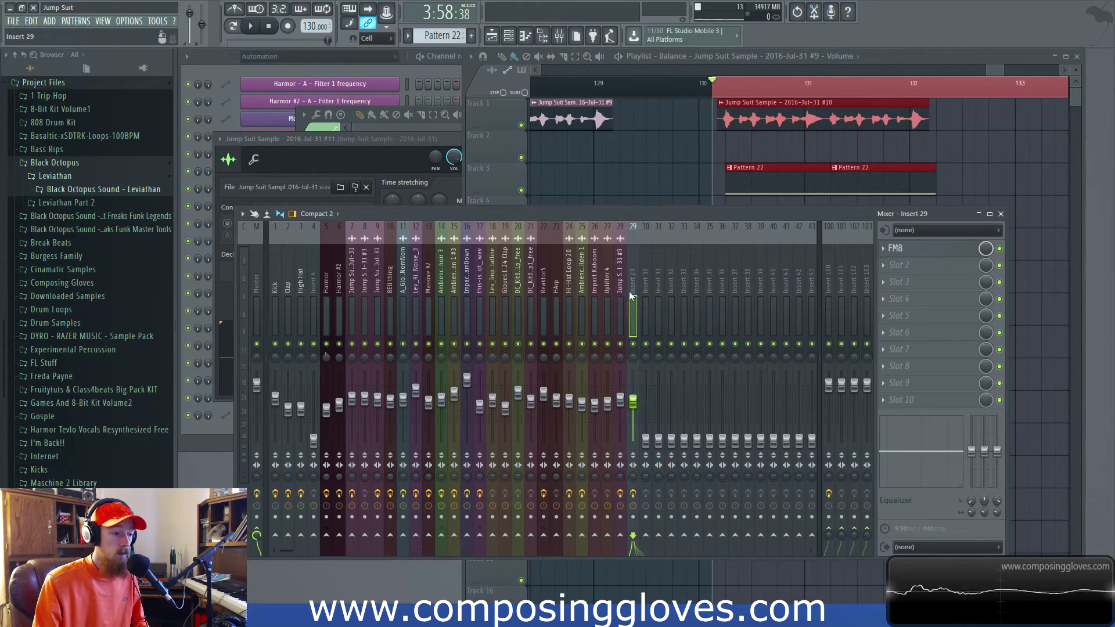
pyautogui.click(910, 253)
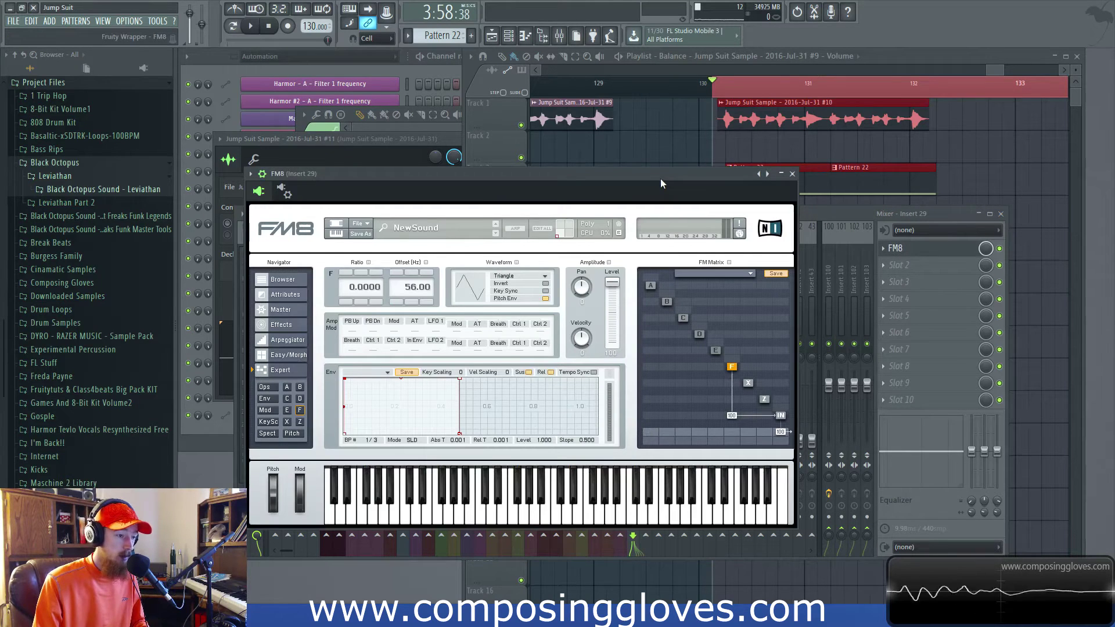
pyautogui.moveTo(660, 178); pyautogui.dragTo(597, 124)
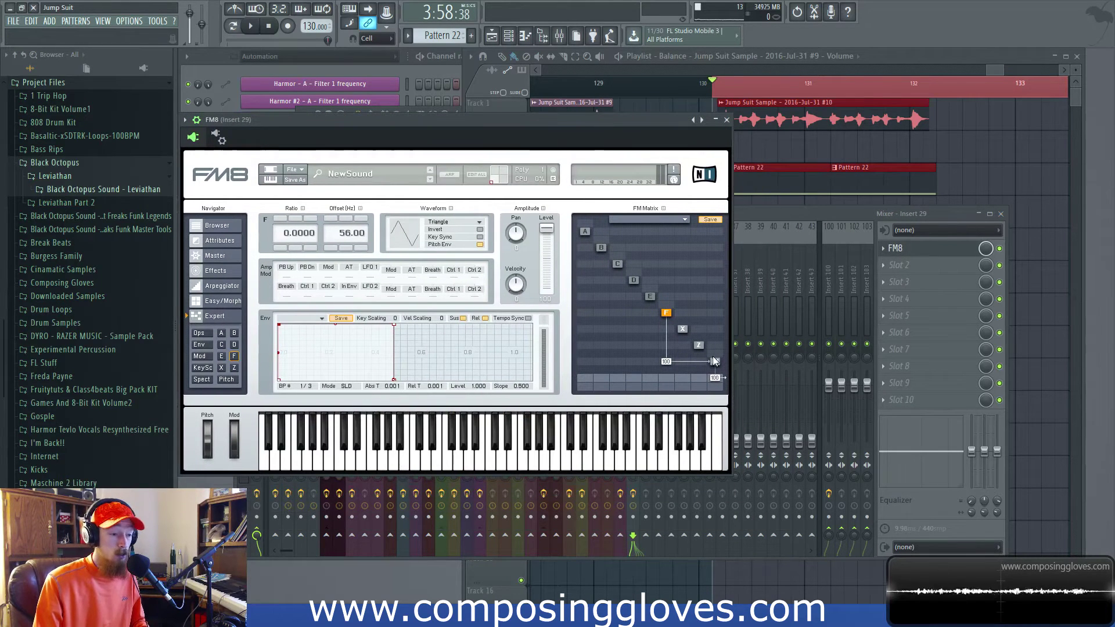
pyautogui.moveTo(635, 125); pyautogui.dragTo(633, 110)
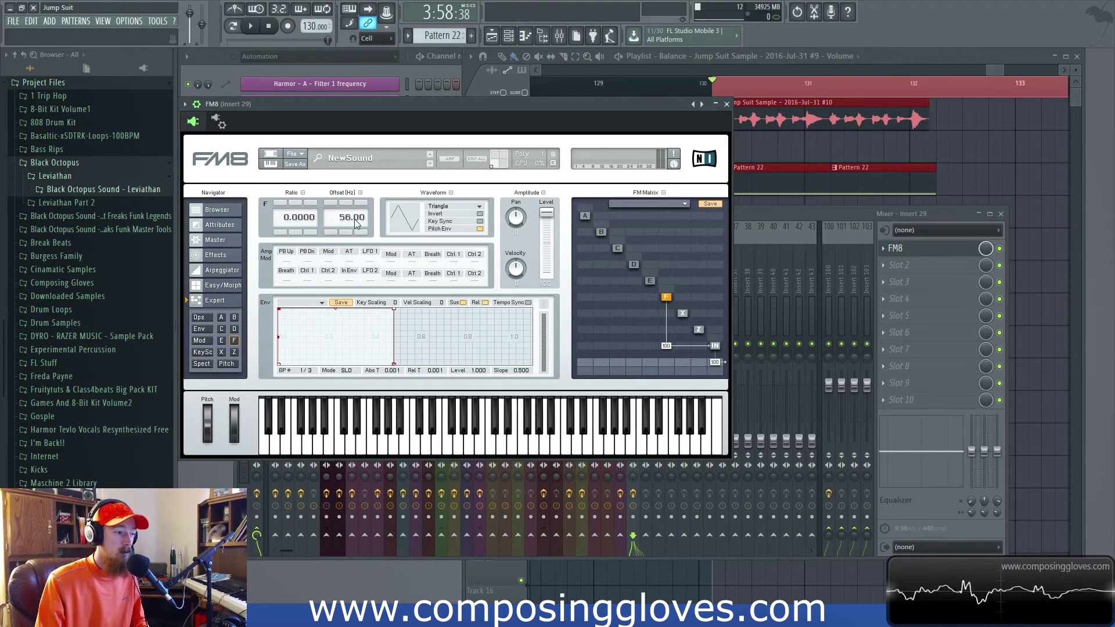
# Audition the selected playlist range through FM8 with its interface in view.
pyautogui.click(894, 54)
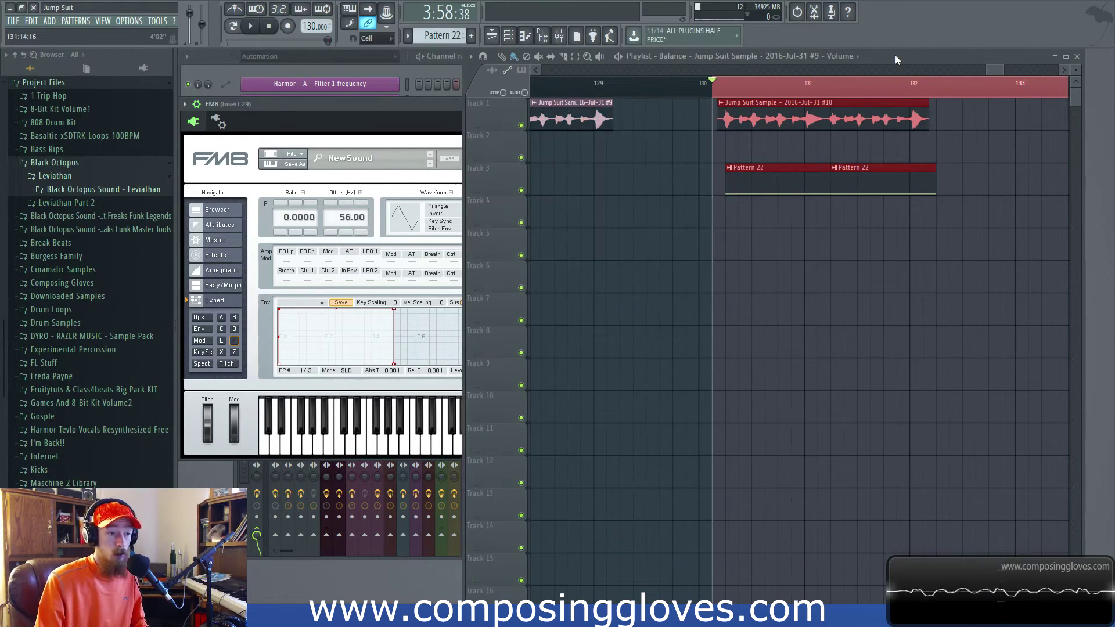
pyautogui.click(409, 106)
pyautogui.press('space')
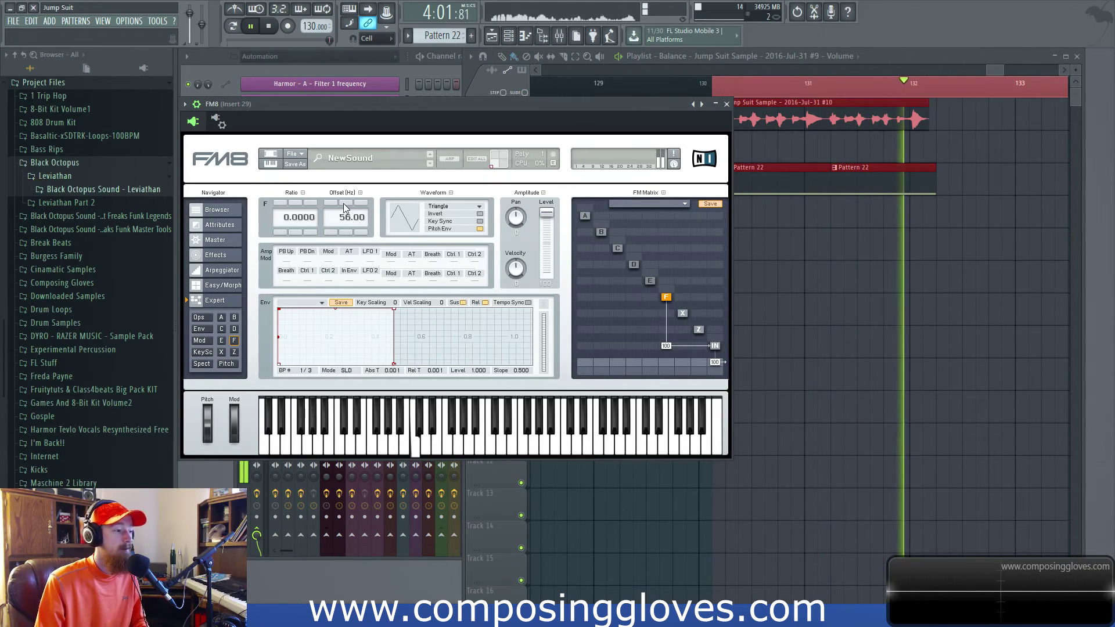
pyautogui.press('space')
# Raise FM8 operator F's frequency offset to 156 Hz and up to 456 Hz while auditioning the sample.
pyautogui.click(334, 203)
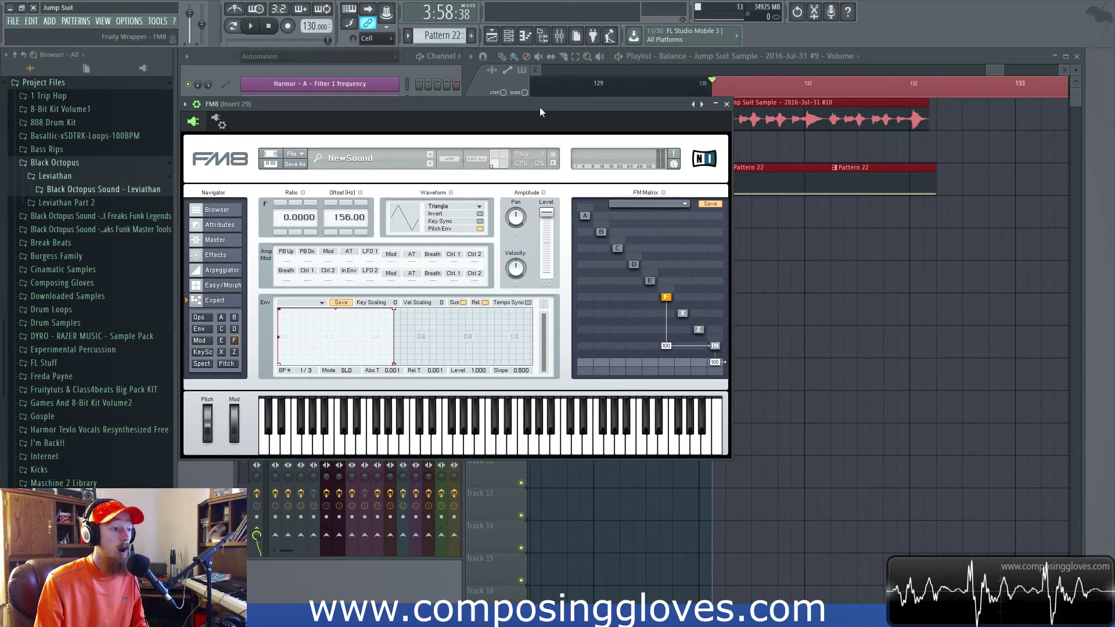
pyautogui.press('space')
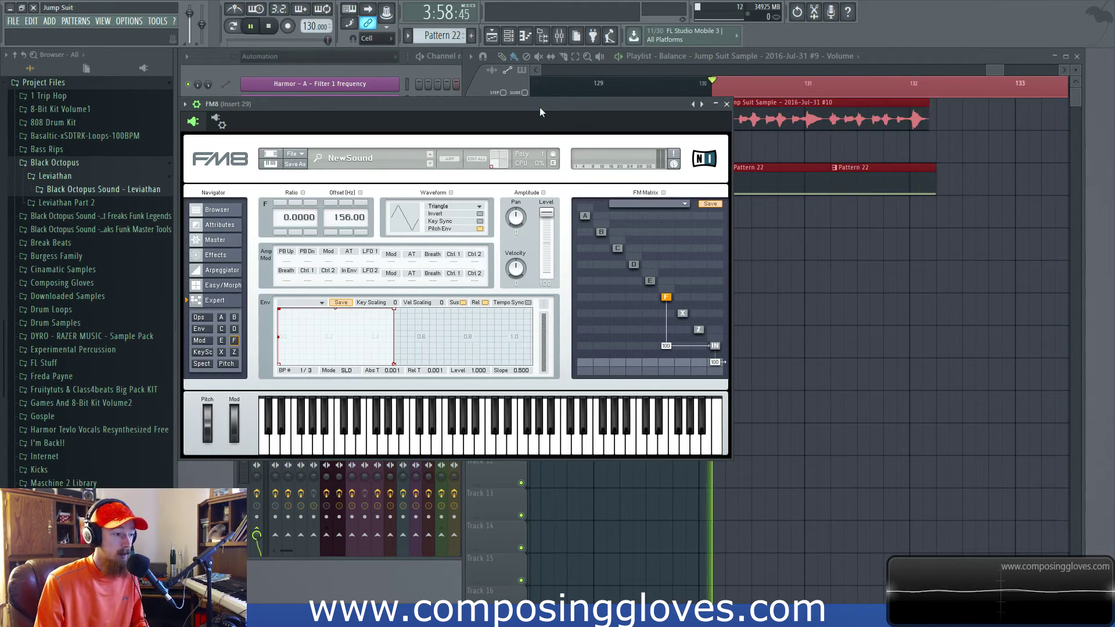
pyautogui.click(330, 203)
pyautogui.click(330, 203)
pyautogui.click(330, 203)
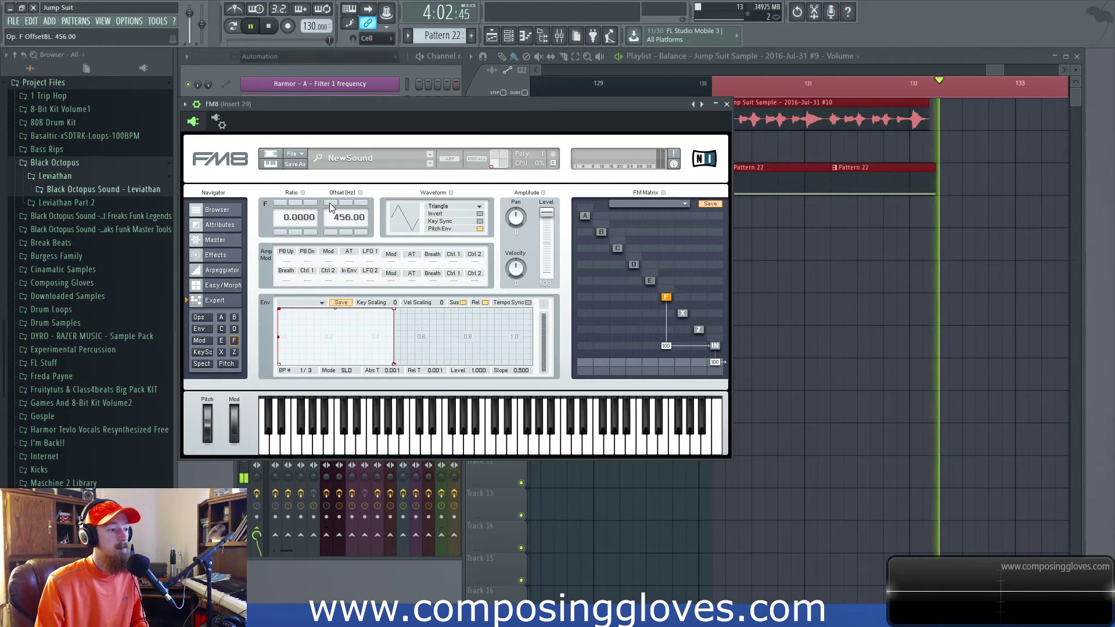
# Return FM8 operator F's frequency offset to 56 Hz and stop playback.
pyautogui.click(329, 233)
pyautogui.click(330, 232)
pyautogui.click(329, 232)
pyautogui.click(329, 232)
pyautogui.press('space')
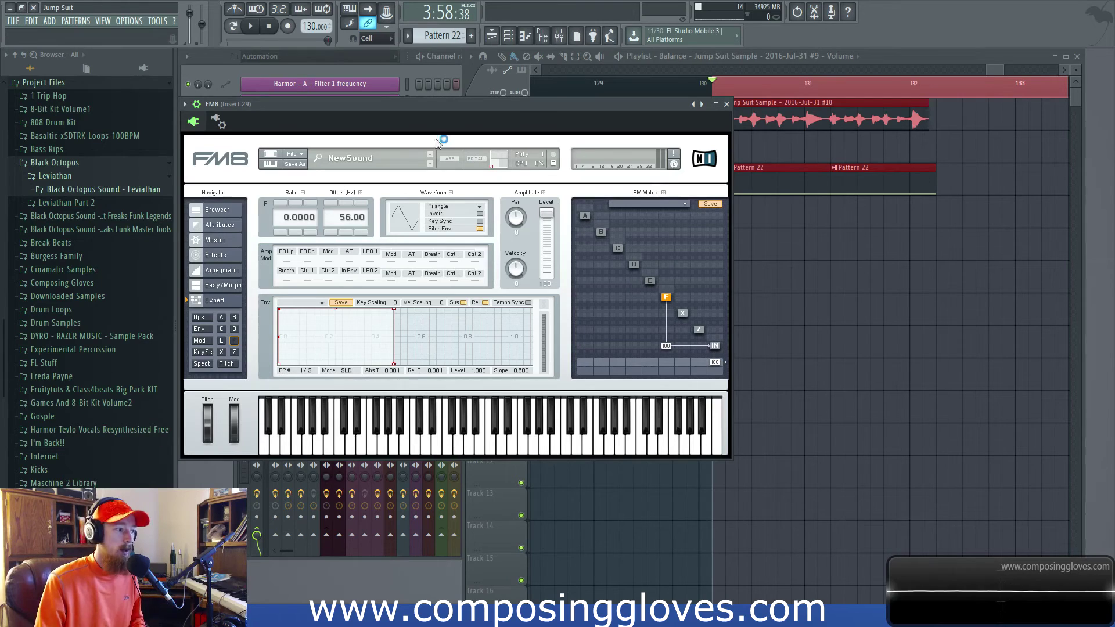
# Try a 52 Hz offset on FM8 operator F, settle on 53 Hz and audition the sample.
pyautogui.click(344, 233)
pyautogui.click(344, 233)
pyautogui.click(344, 233)
pyautogui.click(345, 232)
pyautogui.press('space')
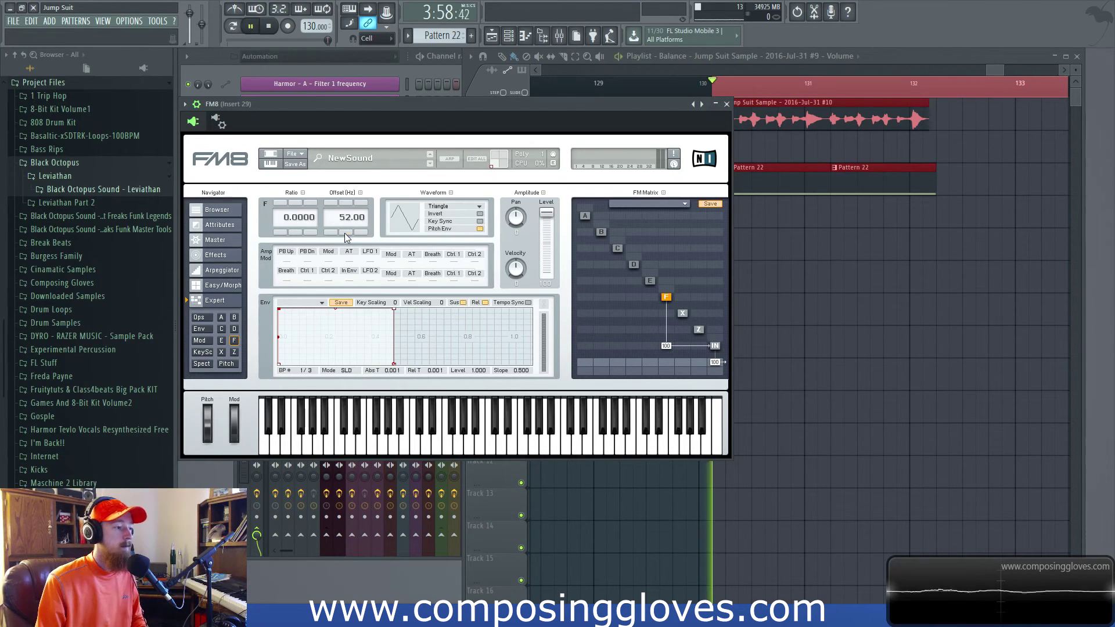
pyautogui.moveTo(344, 222); pyautogui.dragTo(346, 197)
pyautogui.press('space')
pyautogui.press('space')
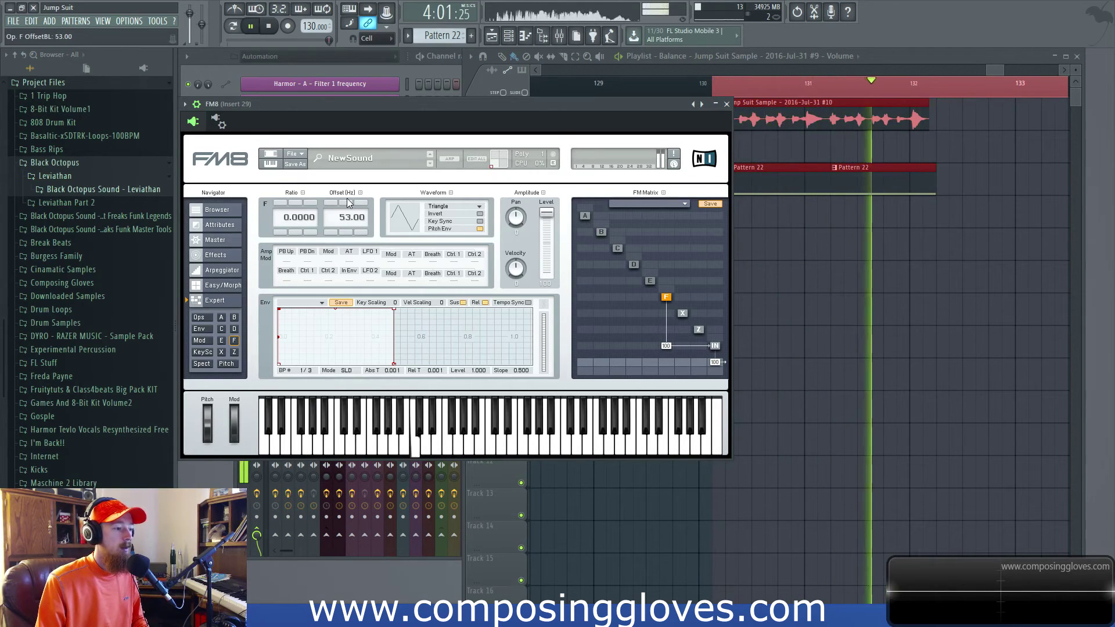
pyautogui.press('space')
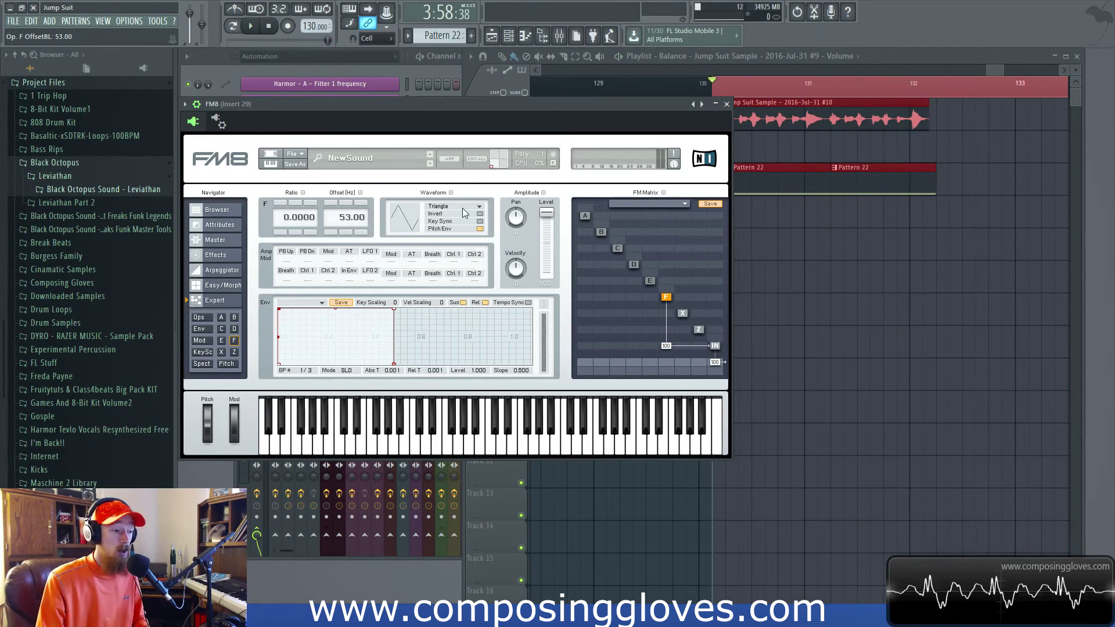
# Change FM8 operator F's waveform to Sine and audition the sample.
pyautogui.click(462, 207)
pyautogui.click(460, 163)
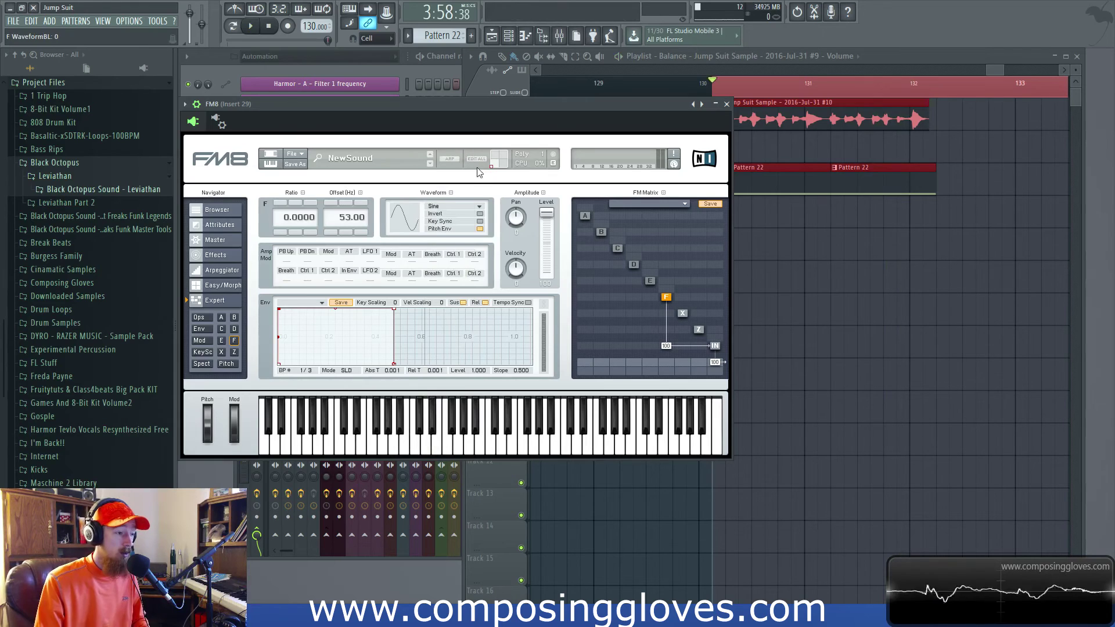
pyautogui.press('space')
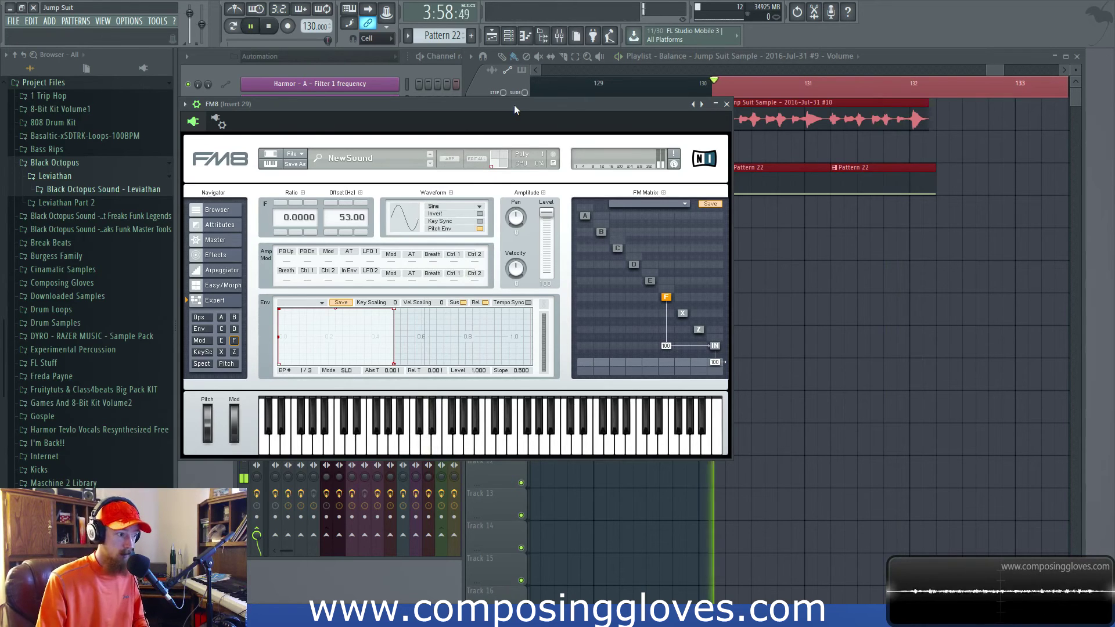
pyautogui.press('space')
# Set FM8 operator F's waveform to Triangle and play the sample.
pyautogui.click(470, 209)
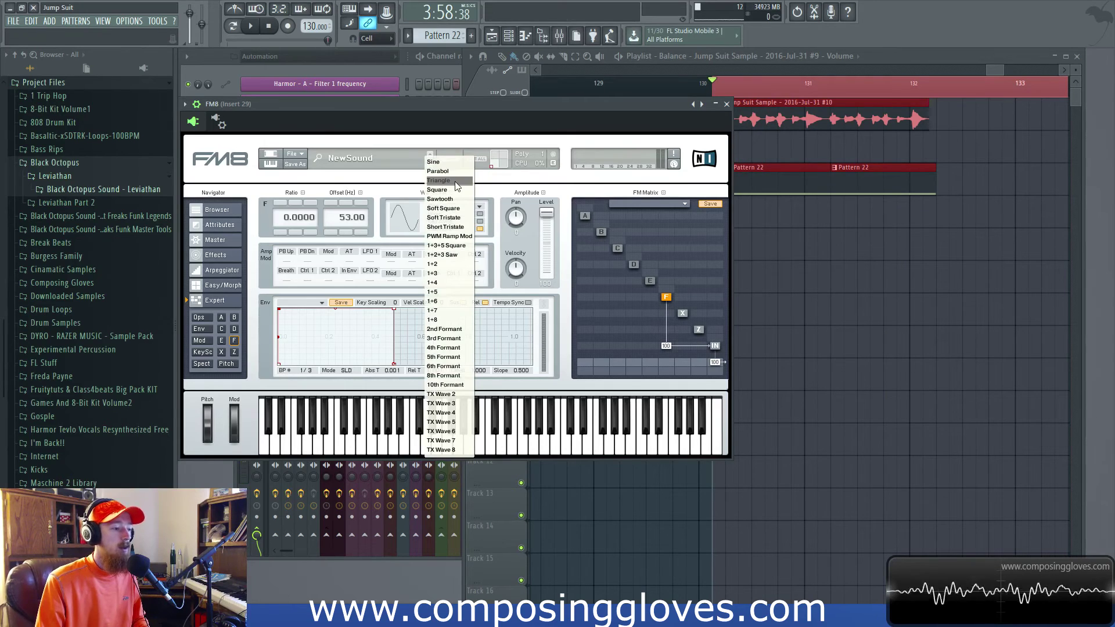
pyautogui.click(456, 180)
pyautogui.press('space')
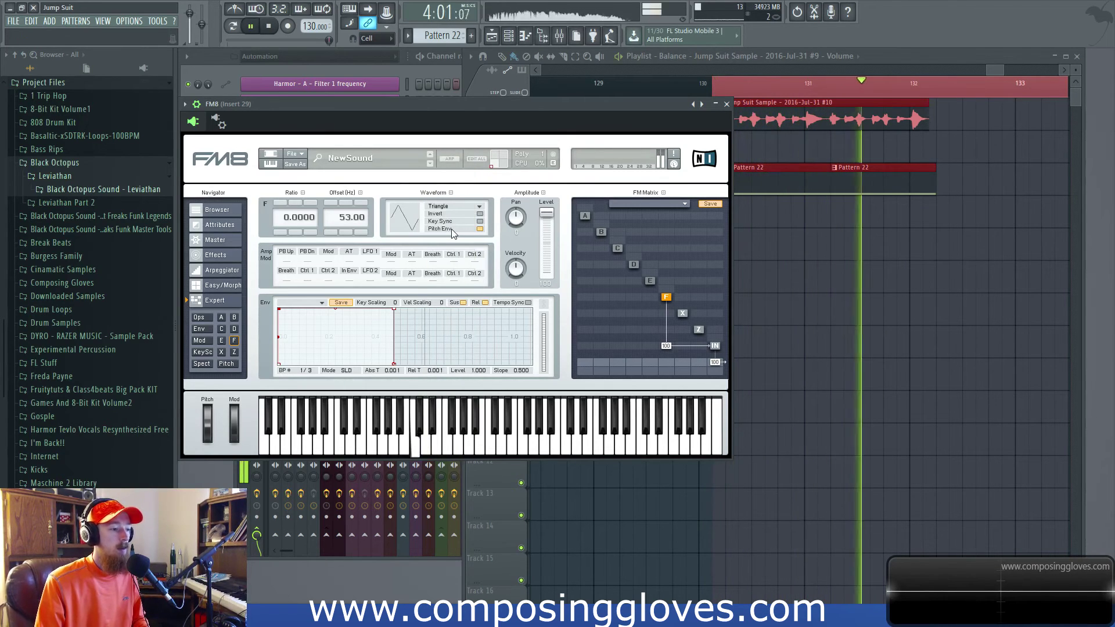
# Enable FM8's Chorus/Delay effect, audition the vocal sample with it, and close the plugin window.
pyautogui.press('space')
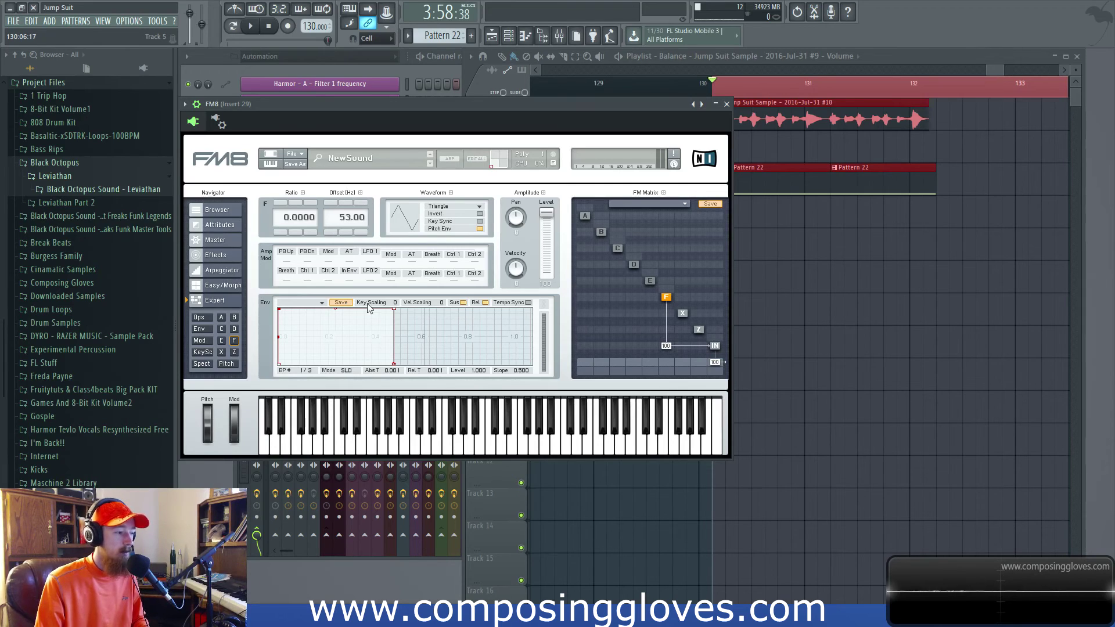
pyautogui.click(228, 242)
pyautogui.click(225, 255)
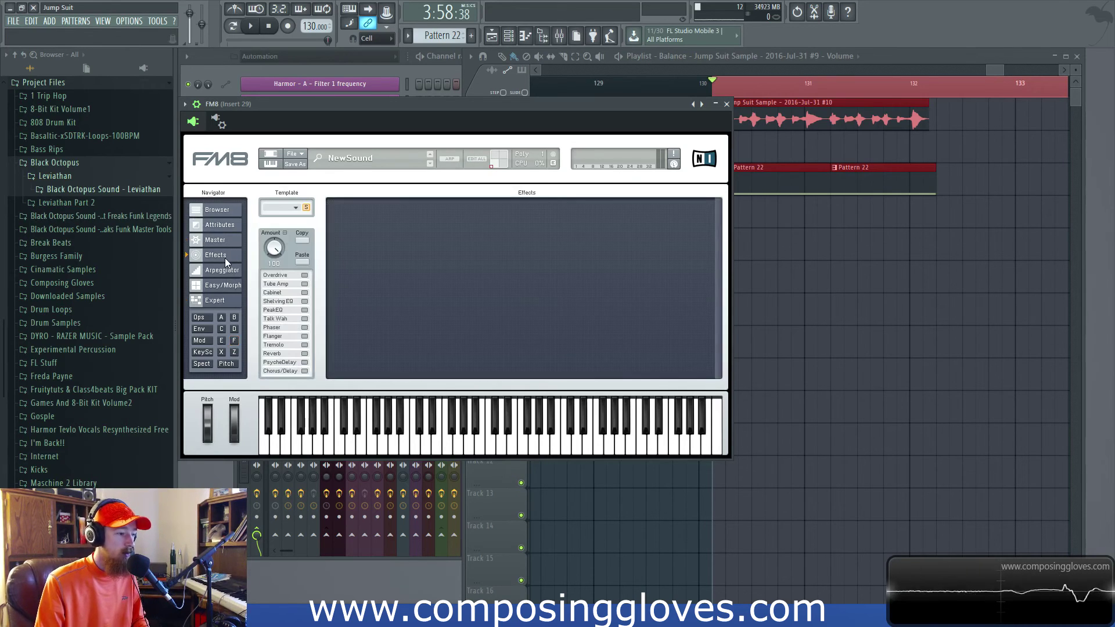
pyautogui.click(304, 372)
pyautogui.press('space')
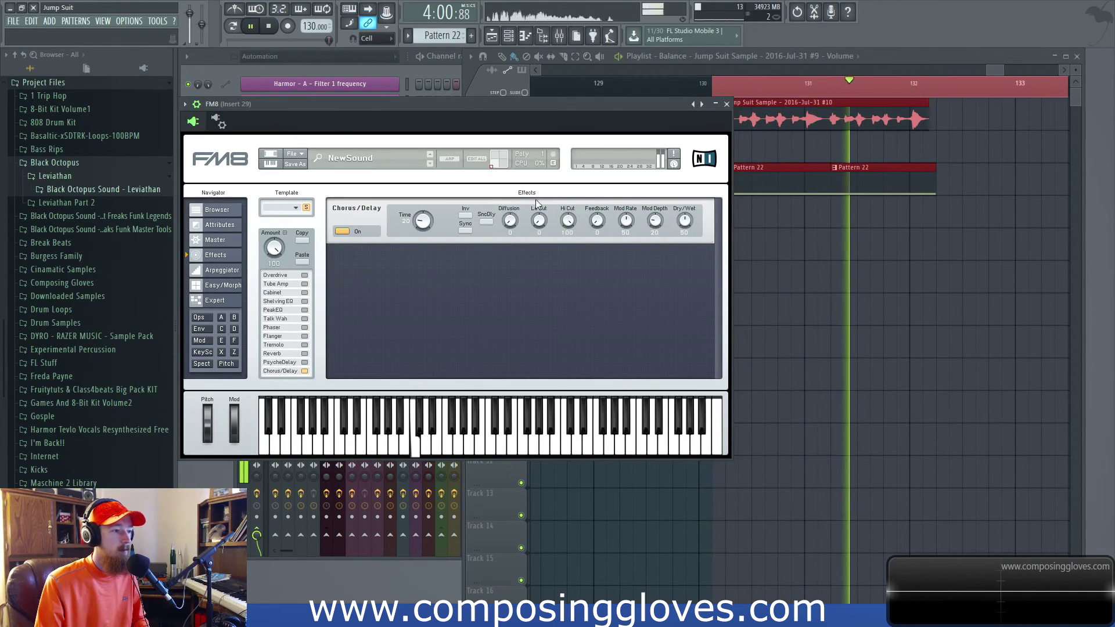
pyautogui.press('space')
pyautogui.click(726, 104)
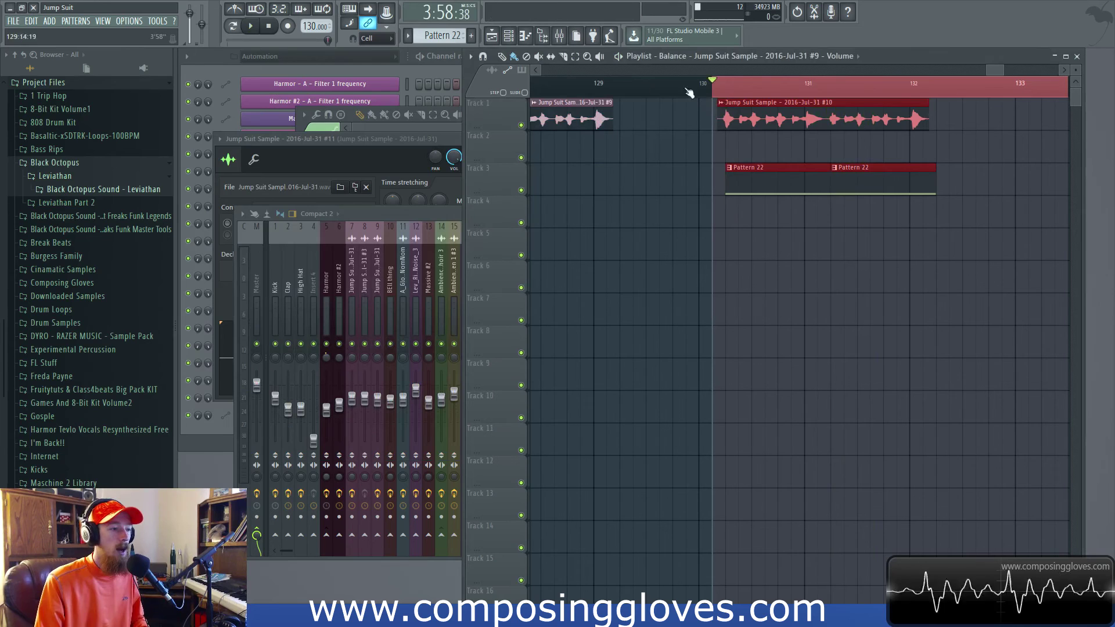
# Look over the song arrangement in the playlist and return to the Jump Suit Sample clips near bar 130.
pyautogui.moveTo(987, 70)
pyautogui.mouseDown()
pyautogui.moveTo(919, 71)
pyautogui.moveTo(967, 74)
pyautogui.mouseUp()
pyautogui.scroll(6, 901, 137)
pyautogui.scroll(-4, 878, 143)
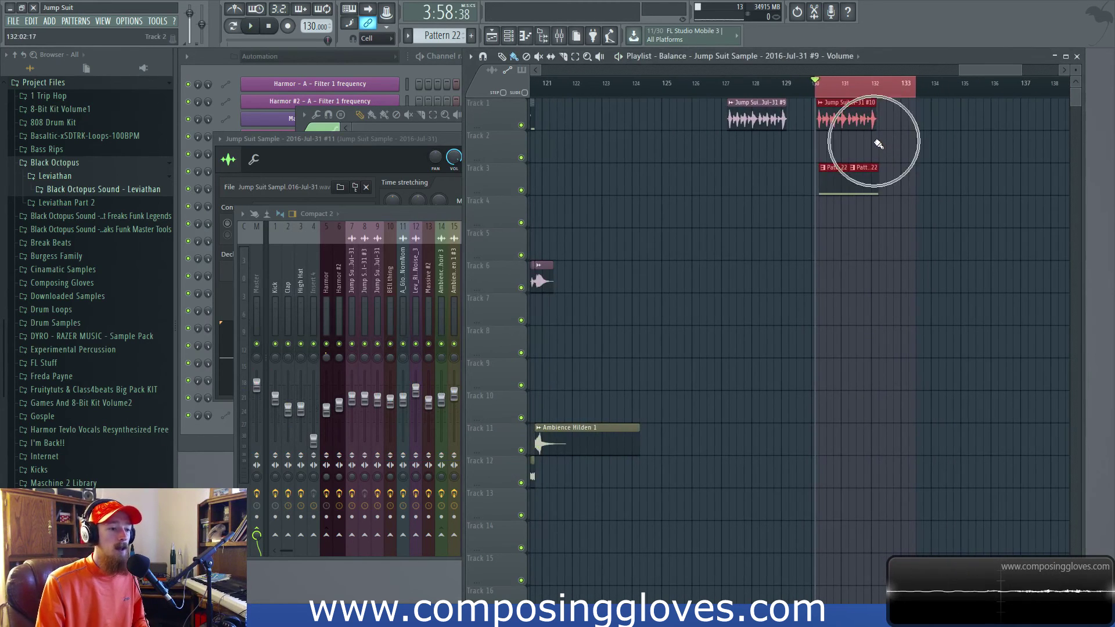
pyautogui.scroll(-5, 725, 156)
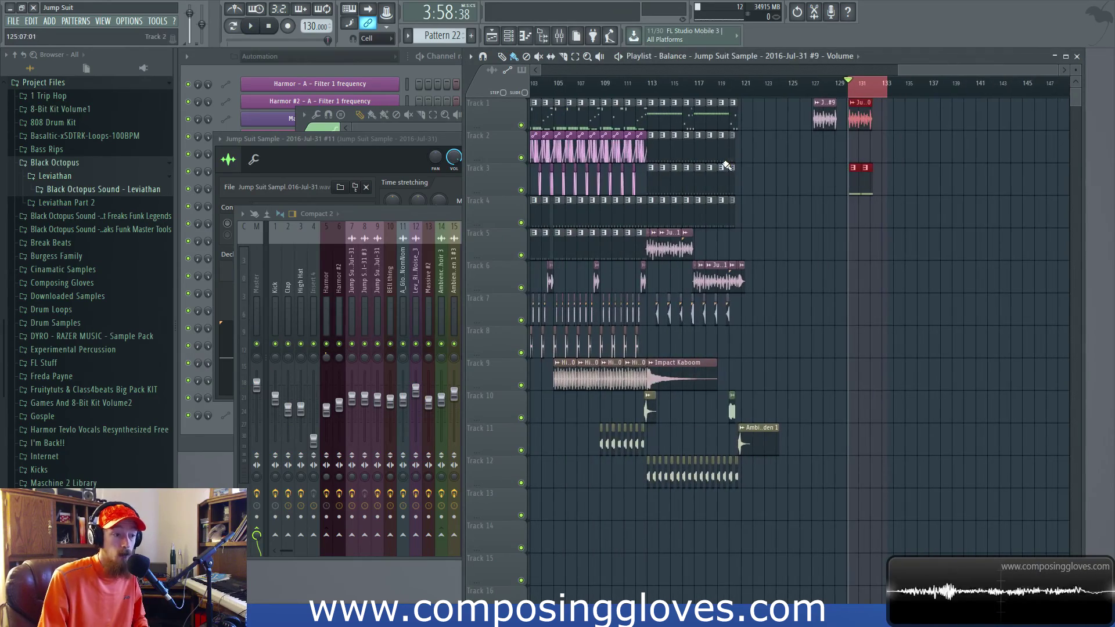
pyautogui.scroll(-3, 709, 181)
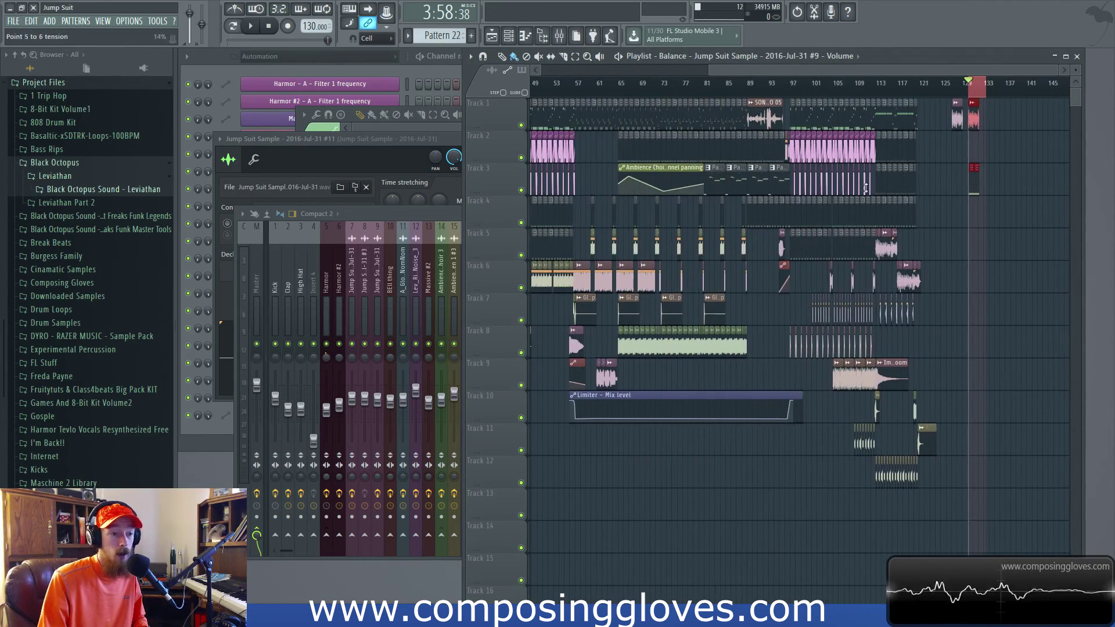
pyautogui.scroll(4, 949, 193)
pyautogui.scroll(5, 712, 249)
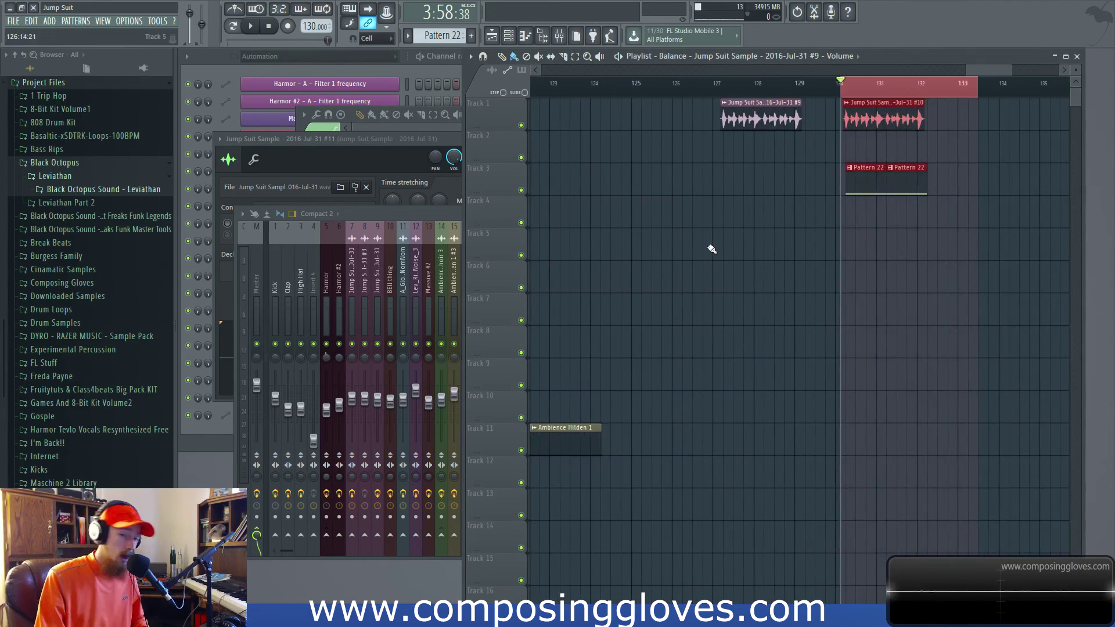